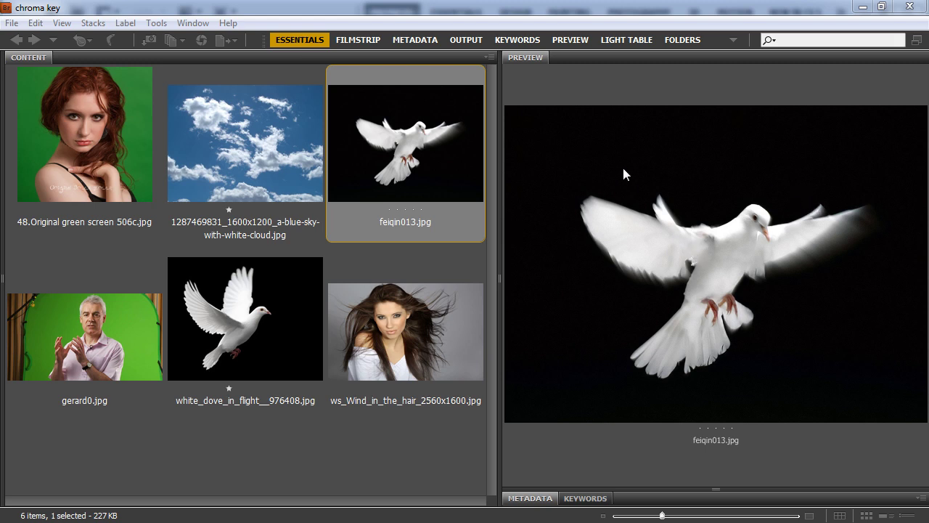
Open the dove photo feiqin013.jpg from Bridge into Photoshop.
{"action": "double_click", "coordinate": [450, 138]}
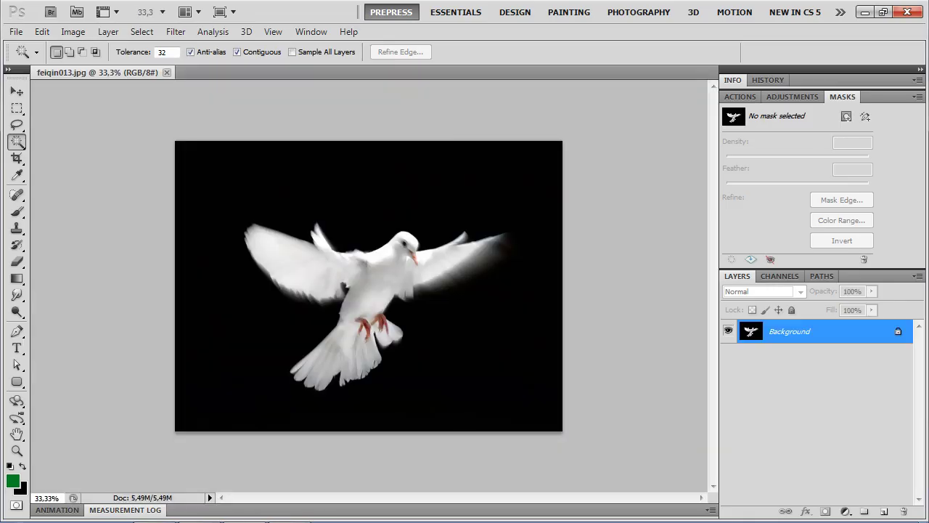
Magic-wand the black background and invert the selection to isolate the dove.
{"action": "left_click", "coordinate": [204, 173]}
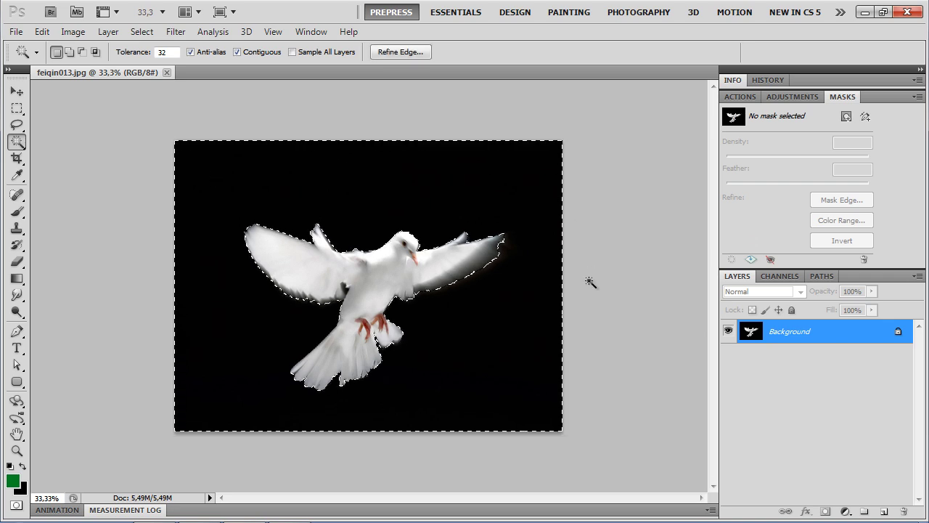
{"action": "left_click", "coordinate": [142, 32]}
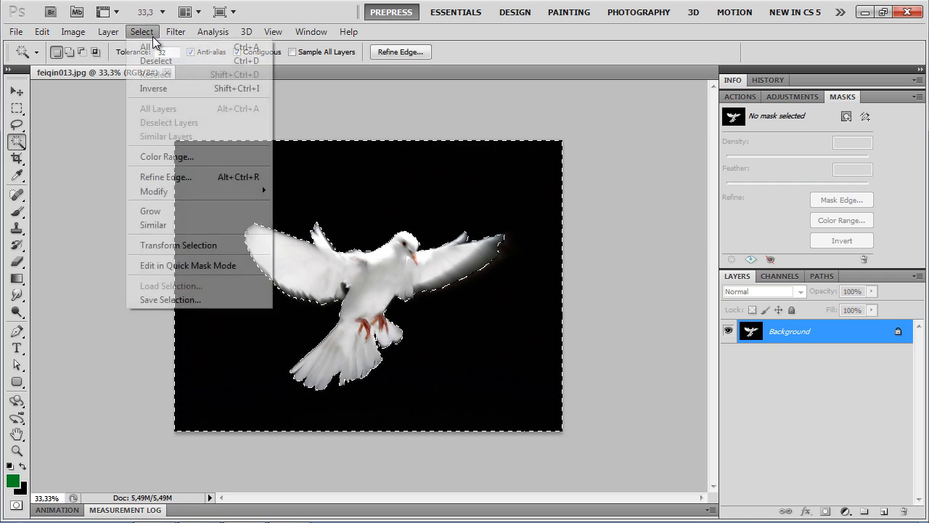
{"action": "left_click", "coordinate": [181, 89]}
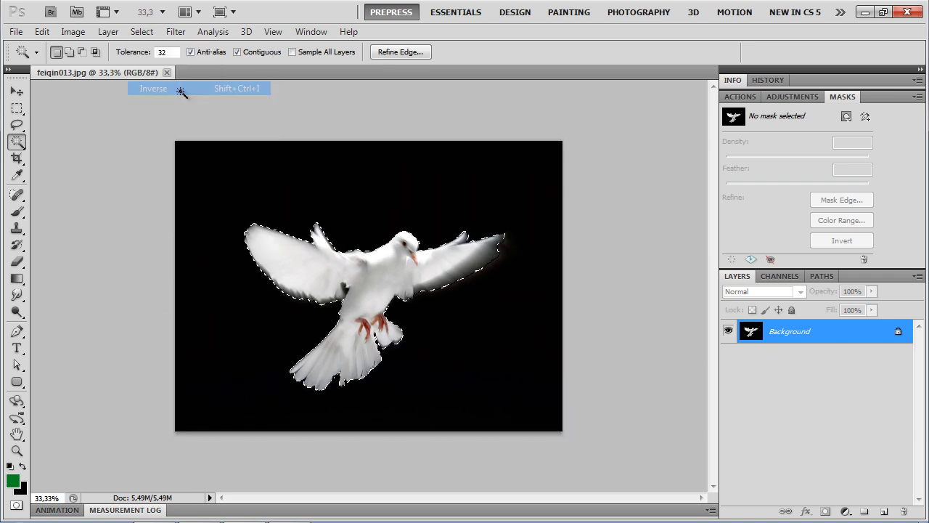
{"action": "left_click", "coordinate": [143, 32]}
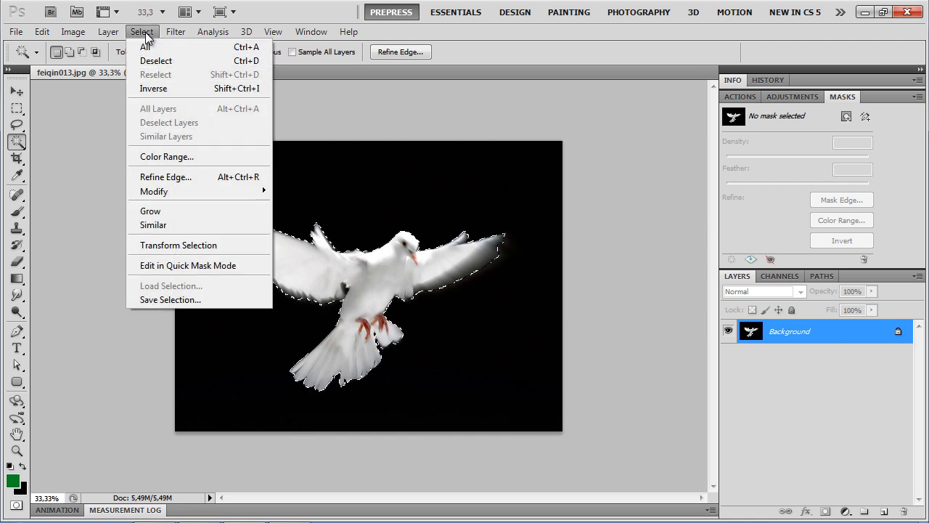
In Refine Edge, paint along the right wing edges with a size-78 Refine Radius brush.
{"action": "left_click", "coordinate": [219, 184]}
{"action": "left_click_drag", "start_coordinate": [669, 86], "coordinate": [674, 92]}
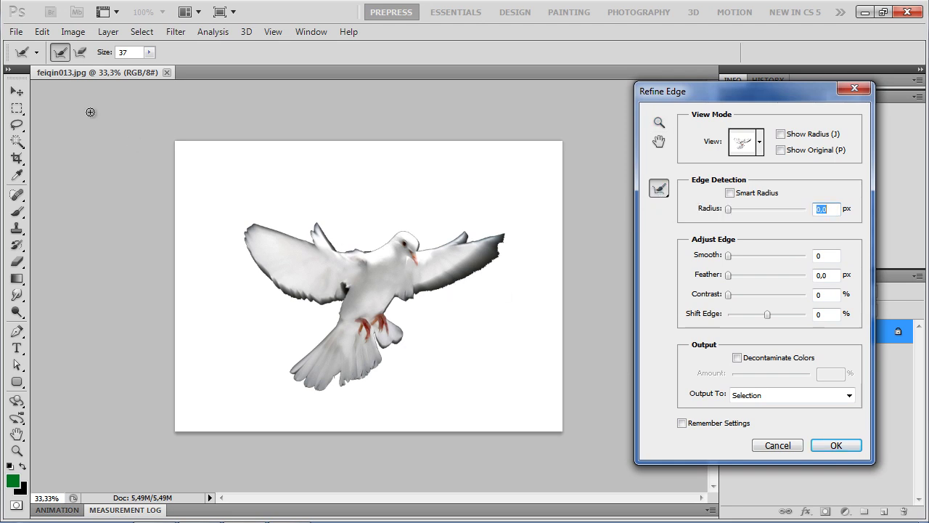
{"action": "left_click", "coordinate": [149, 53]}
{"action": "left_click_drag", "start_coordinate": [154, 71], "coordinate": [180, 70]}
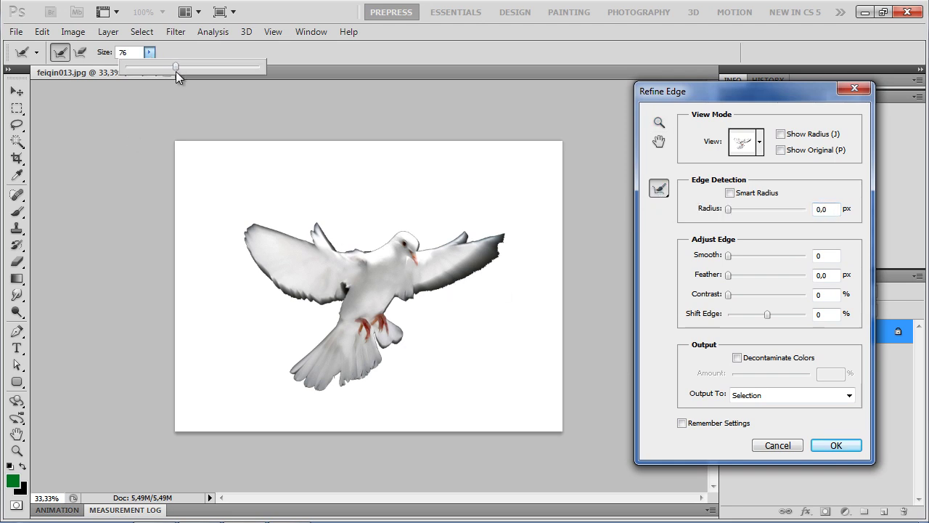
{"action": "left_click", "coordinate": [501, 242]}
{"action": "left_click_drag", "start_coordinate": [501, 243], "coordinate": [401, 298]}
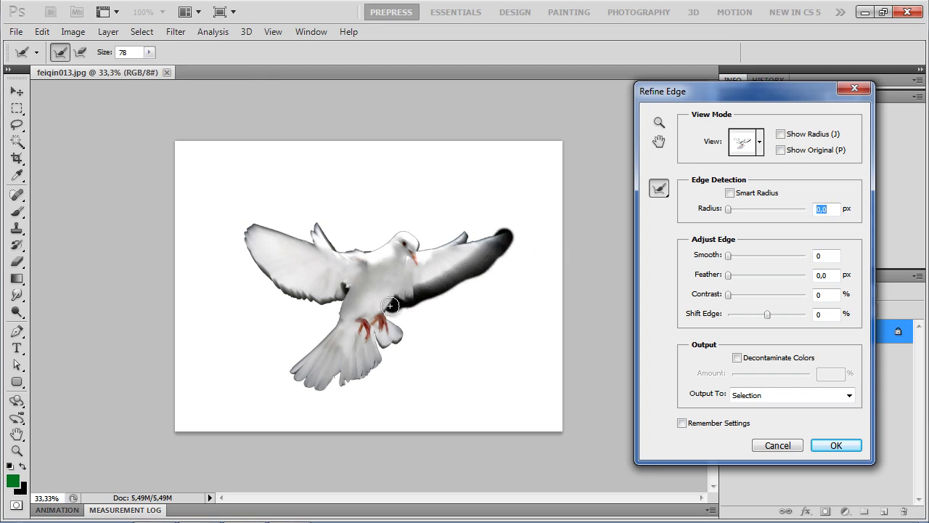
{"action": "mouse_move", "coordinate": [401, 298]}
{"action": "left_mouse_down"}
{"action": "mouse_move", "coordinate": [482, 264]}
{"action": "mouse_move", "coordinate": [485, 275]}
{"action": "left_mouse_up"}
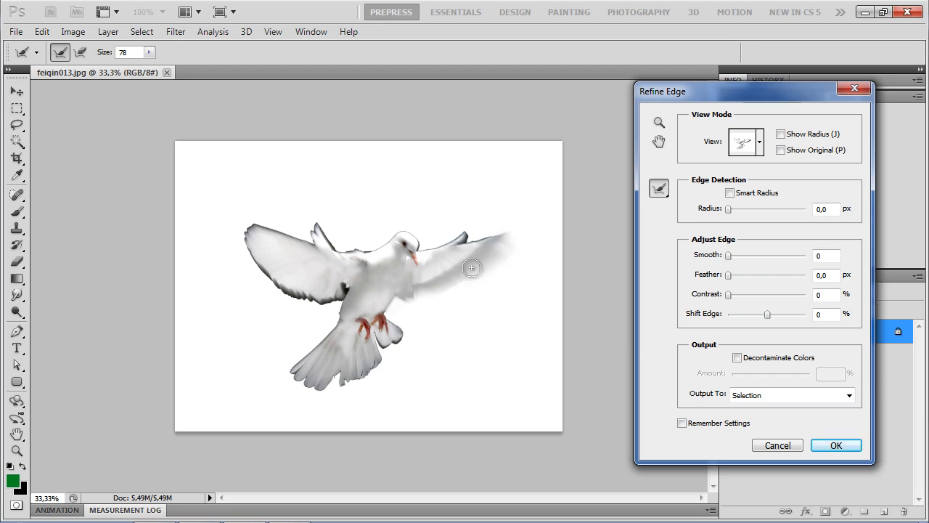
{"action": "mouse_move", "coordinate": [505, 230]}
{"action": "left_mouse_down"}
{"action": "mouse_move", "coordinate": [417, 251]}
{"action": "mouse_move", "coordinate": [417, 236]}
{"action": "mouse_move", "coordinate": [398, 228]}
{"action": "mouse_move", "coordinate": [373, 247]}
{"action": "mouse_move", "coordinate": [347, 251]}
{"action": "mouse_move", "coordinate": [314, 224]}
{"action": "mouse_move", "coordinate": [313, 244]}
{"action": "mouse_move", "coordinate": [265, 219]}
{"action": "mouse_move", "coordinate": [236, 239]}
{"action": "mouse_move", "coordinate": [290, 297]}
{"action": "mouse_move", "coordinate": [321, 307]}
{"action": "mouse_move", "coordinate": [345, 296]}
{"action": "mouse_move", "coordinate": [345, 285]}
{"action": "mouse_move", "coordinate": [294, 370]}
{"action": "mouse_move", "coordinate": [317, 392]}
{"action": "mouse_move", "coordinate": [371, 371]}
{"action": "mouse_move", "coordinate": [383, 338]}
{"action": "mouse_move", "coordinate": [403, 333]}
{"action": "mouse_move", "coordinate": [390, 312]}
{"action": "left_mouse_up"}
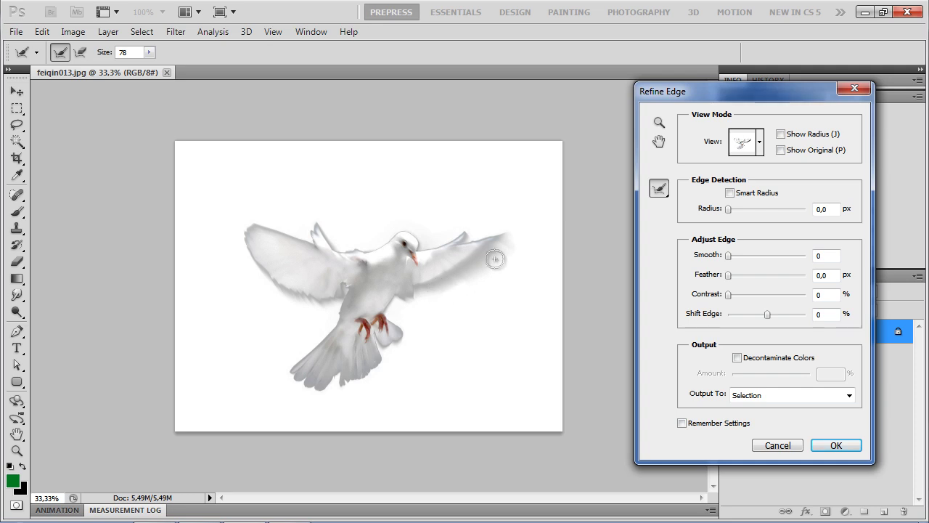
Output the refined dove to a new layer with layer mask.
{"action": "left_click", "coordinate": [779, 397]}
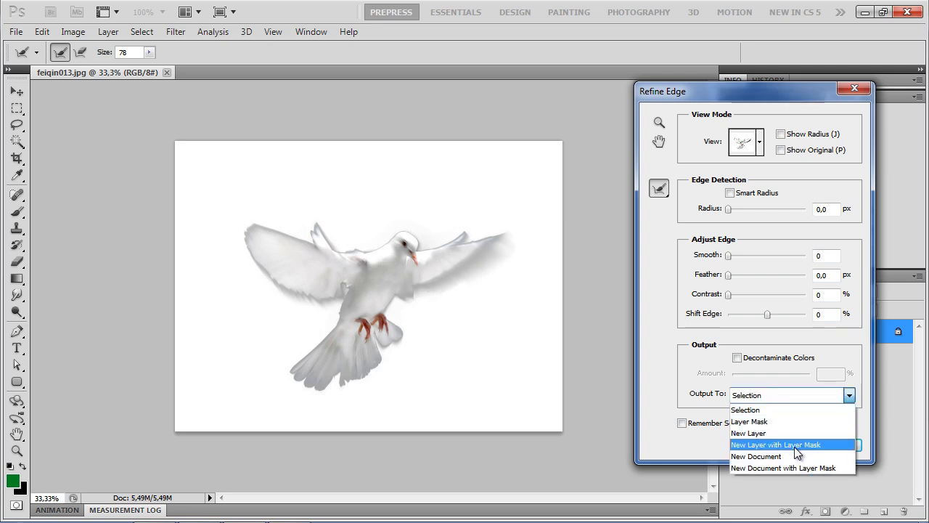
{"action": "left_click", "coordinate": [799, 446]}
{"action": "left_click", "coordinate": [828, 445]}
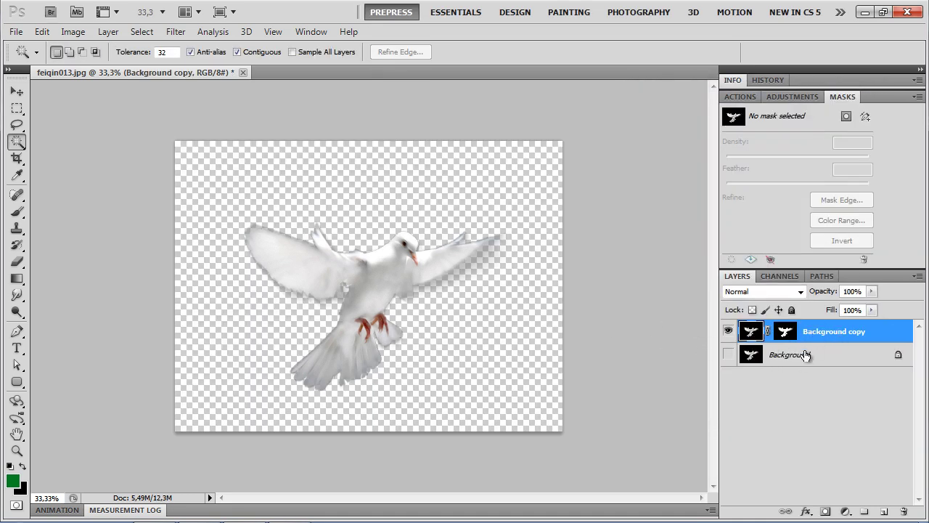
Delete the original Background layer and add a Solid Color fill layer.
{"action": "left_click_drag", "start_coordinate": [806, 354], "coordinate": [905, 509]}
{"action": "left_click", "coordinate": [846, 511]}
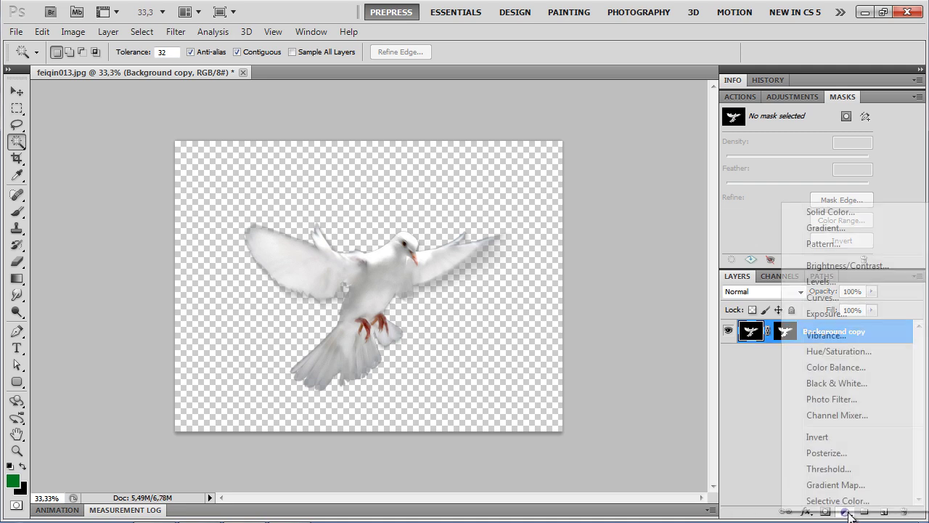
{"action": "left_click", "coordinate": [848, 213]}
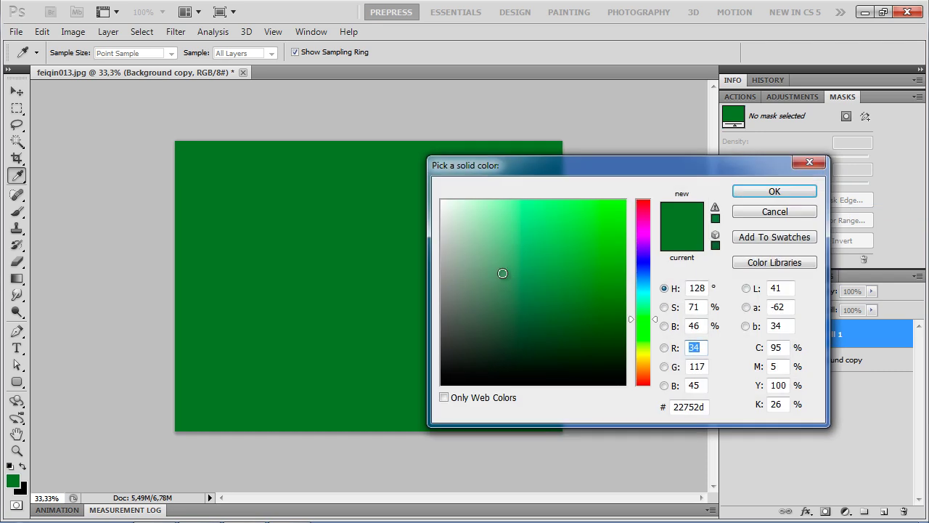
Set the fill to muted purple #6e4f7d and move it below Background copy.
{"action": "left_click", "coordinate": [496, 252]}
{"action": "left_click_drag", "start_coordinate": [652, 260], "coordinate": [643, 240]}
{"action": "left_click", "coordinate": [584, 237]}
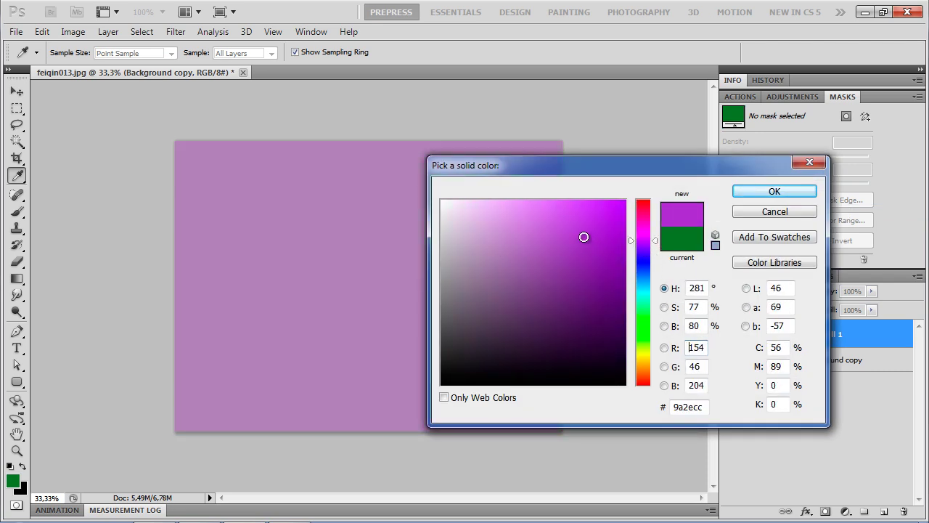
{"action": "left_click_drag", "start_coordinate": [536, 286], "coordinate": [509, 294]}
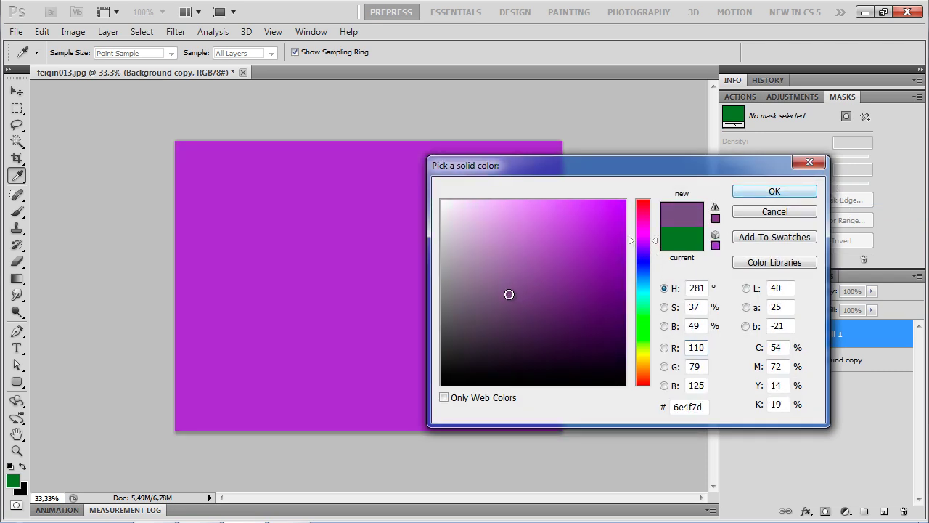
{"action": "left_click", "coordinate": [774, 191]}
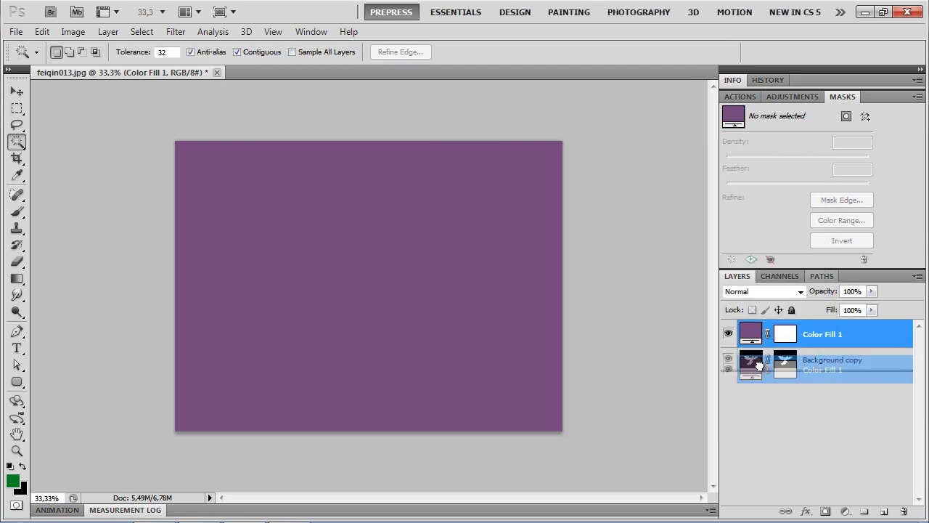
{"action": "left_click_drag", "start_coordinate": [754, 334], "coordinate": [758, 381]}
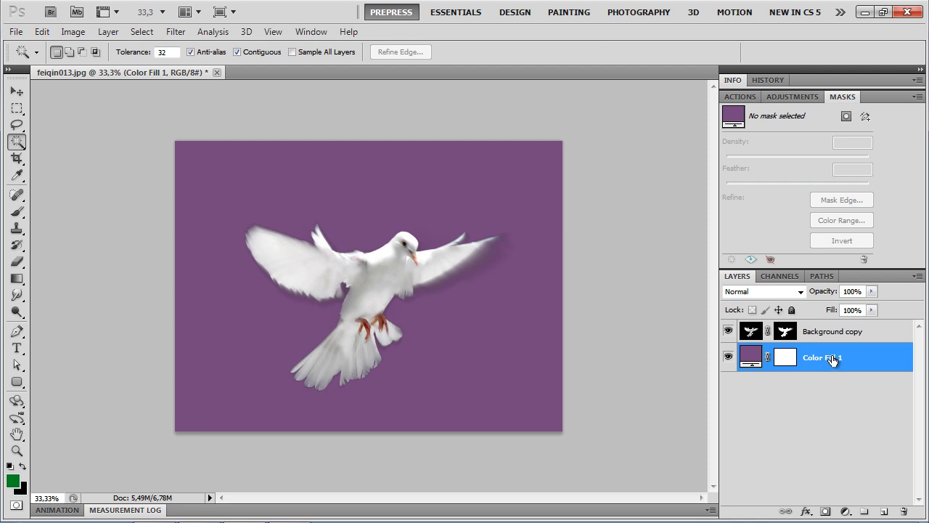
Rename the dove layer 'Normal' and duplicate it as a layer named 'Screen'.
{"action": "left_click", "coordinate": [880, 338]}
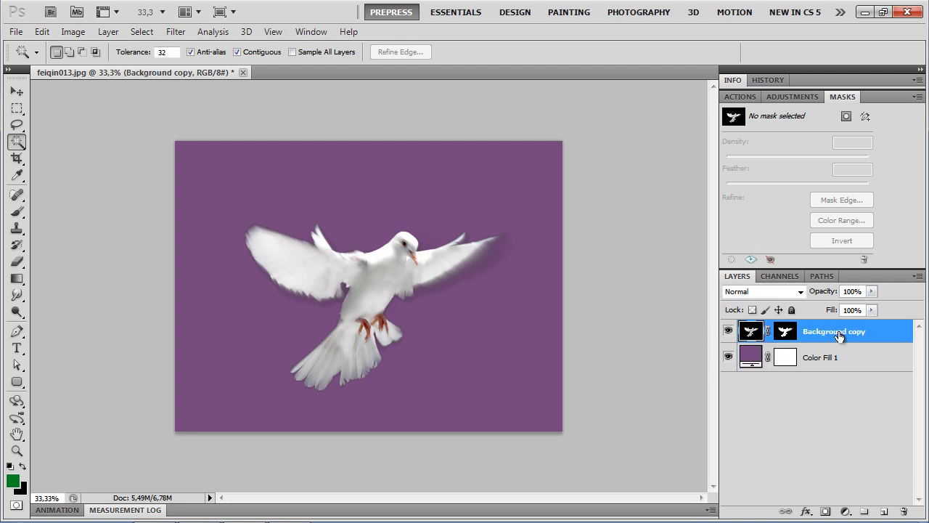
{"action": "double_click", "coordinate": [855, 332]}
{"action": "type", "text": "No"}
{"action": "type", "text": "rmal"}
{"action": "key", "text": "Return"}
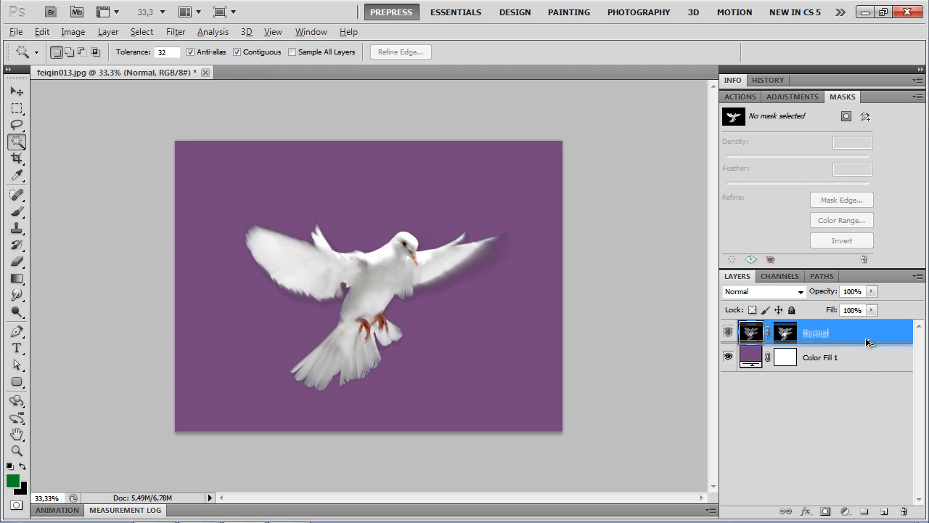
{"action": "key", "text": "ctrl+j"}
{"action": "double_click", "coordinate": [831, 360]}
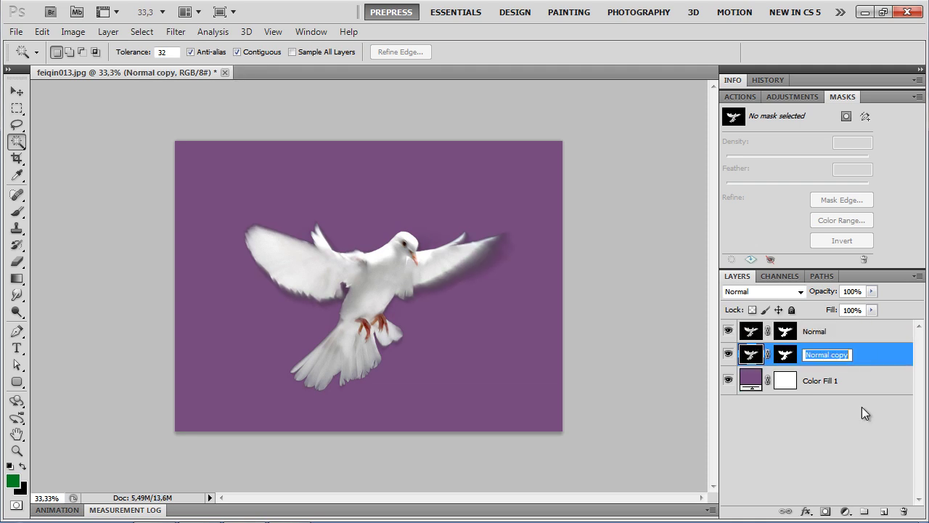
{"action": "type", "text": "Sc"}
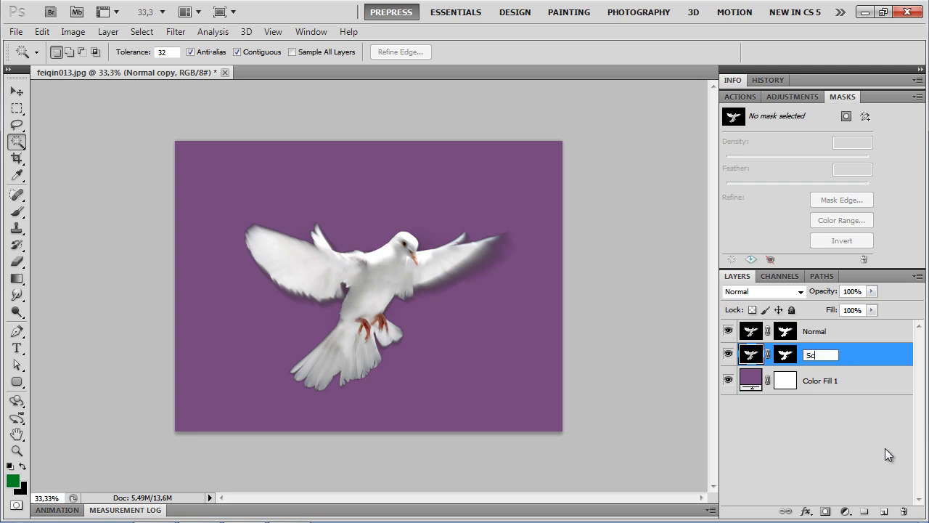
{"action": "type", "text": "reen"}
{"action": "key", "text": "Return"}
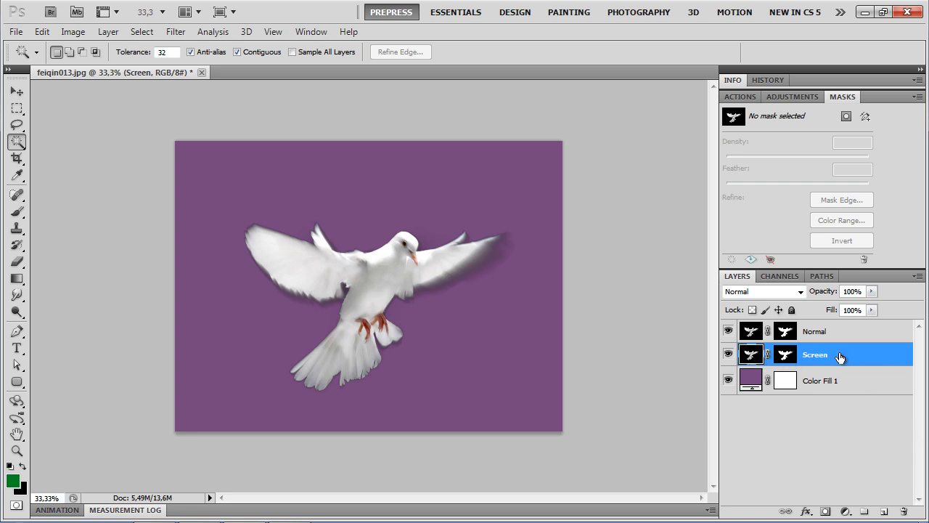
Set the Screen layer's blending mode to Screen.
{"action": "left_click", "coordinate": [782, 294]}
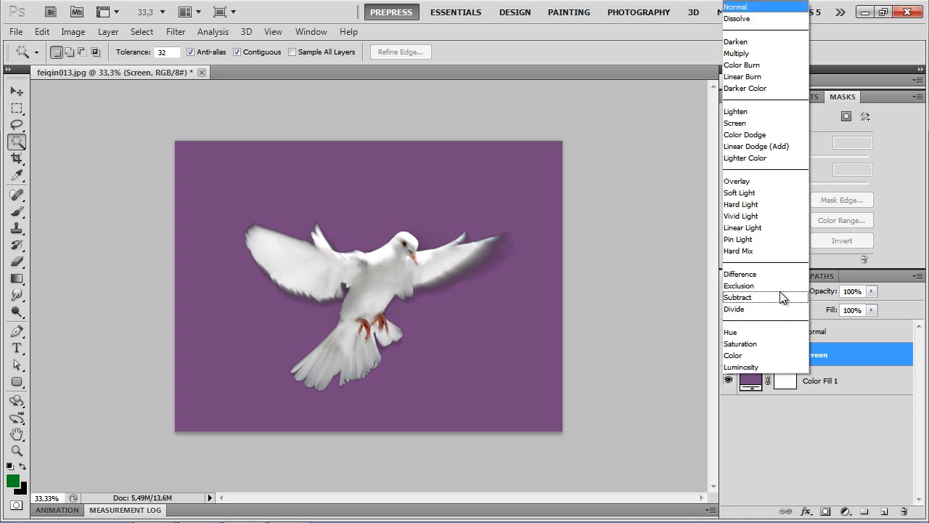
{"action": "left_click", "coordinate": [769, 122]}
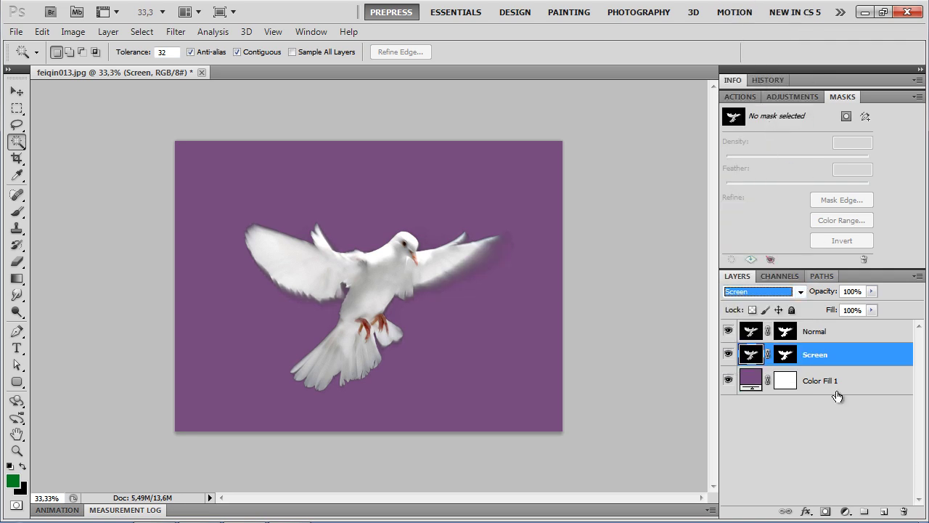
{"action": "left_click", "coordinate": [857, 336]}
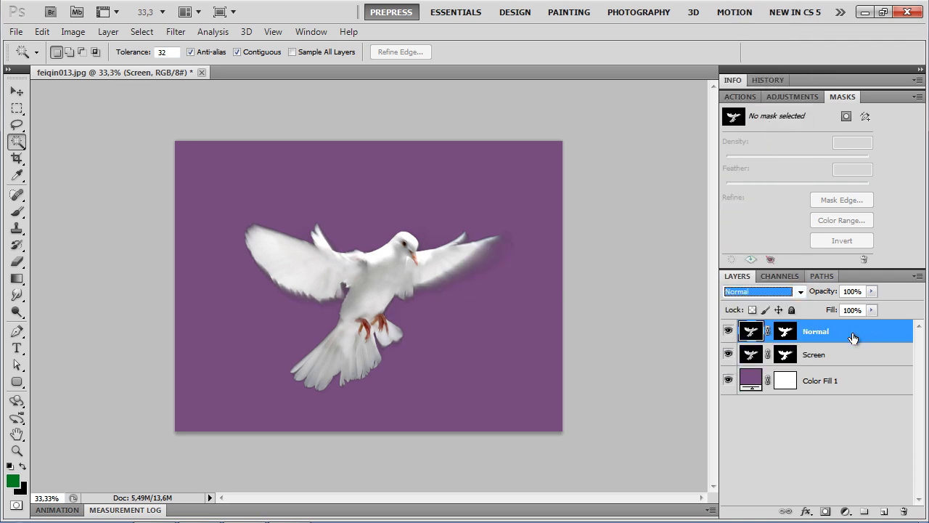
Group Normal, copy its dove mask onto Group 1, and nest everything in a group named 'Dove'.
{"action": "mouse_move", "coordinate": [866, 339]}
{"action": "left_mouse_down"}
{"action": "mouse_move", "coordinate": [876, 454]}
{"action": "mouse_move", "coordinate": [863, 511]}
{"action": "left_mouse_up"}
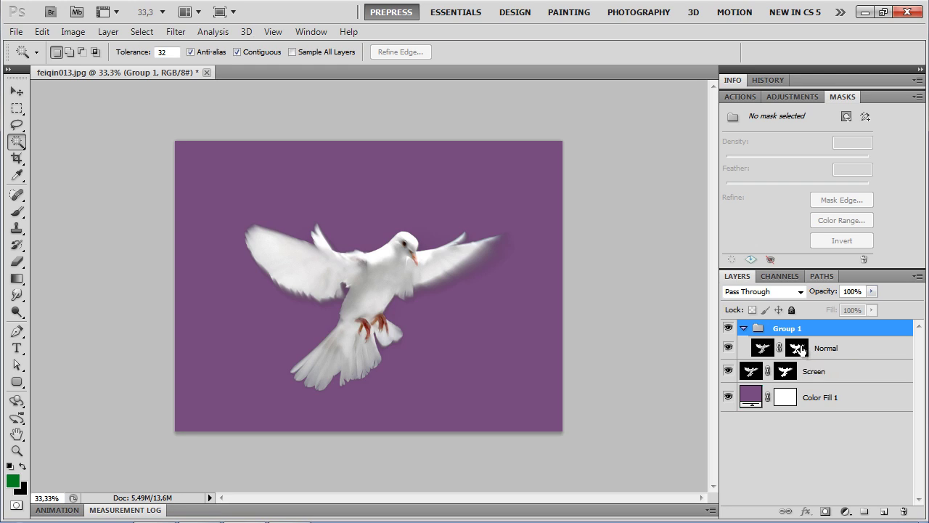
{"action": "mouse_move", "coordinate": [807, 352]}
{"action": "left_mouse_down"}
{"action": "mouse_move", "coordinate": [816, 330]}
{"action": "mouse_move", "coordinate": [808, 331]}
{"action": "left_mouse_up"}
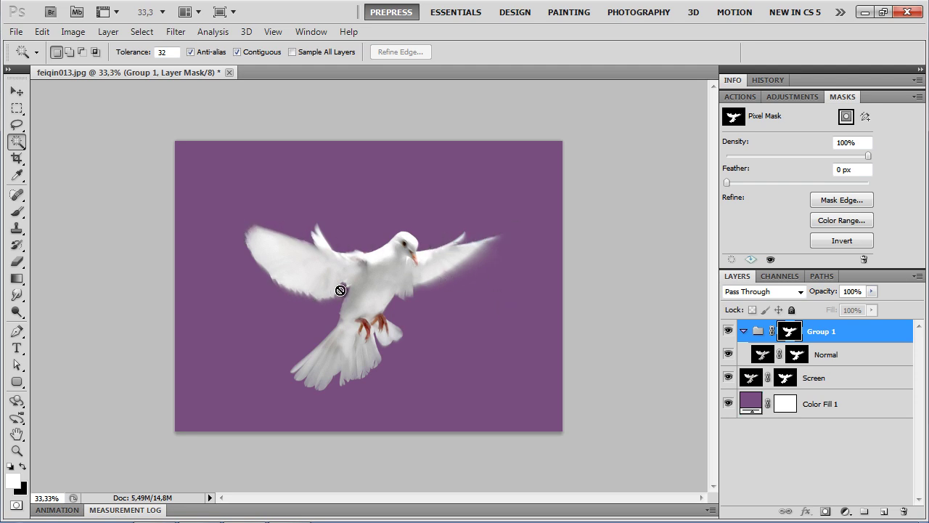
{"action": "left_click", "coordinate": [869, 383], "text": "shift"}
{"action": "left_click_drag", "start_coordinate": [858, 380], "coordinate": [864, 511]}
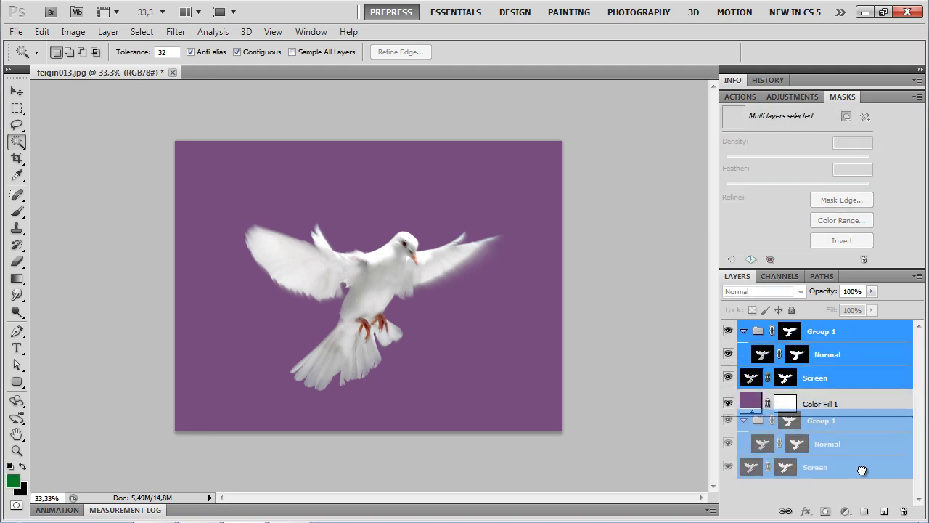
{"action": "double_click", "coordinate": [790, 334]}
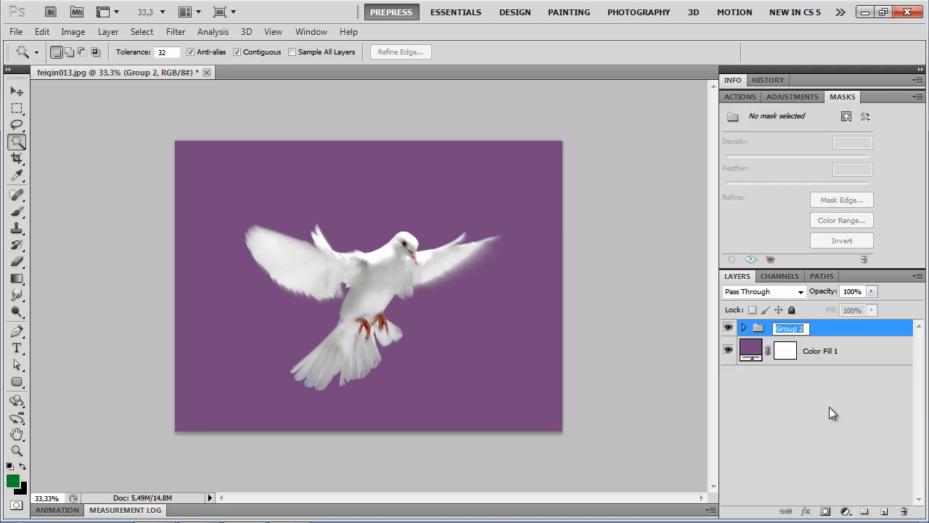
{"action": "type", "text": "Dove"}
{"action": "key", "text": "Return"}
{"action": "left_click", "coordinate": [827, 408]}
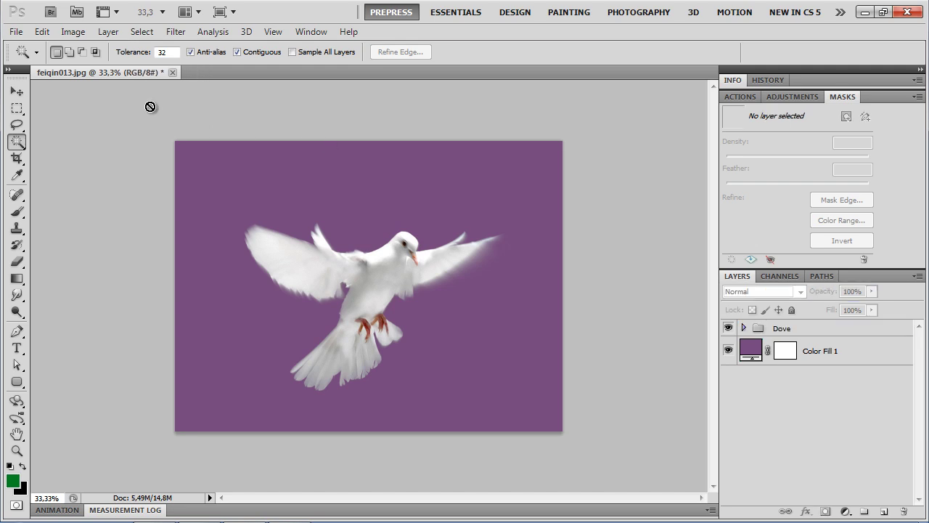
{"action": "left_click", "coordinate": [16, 31]}
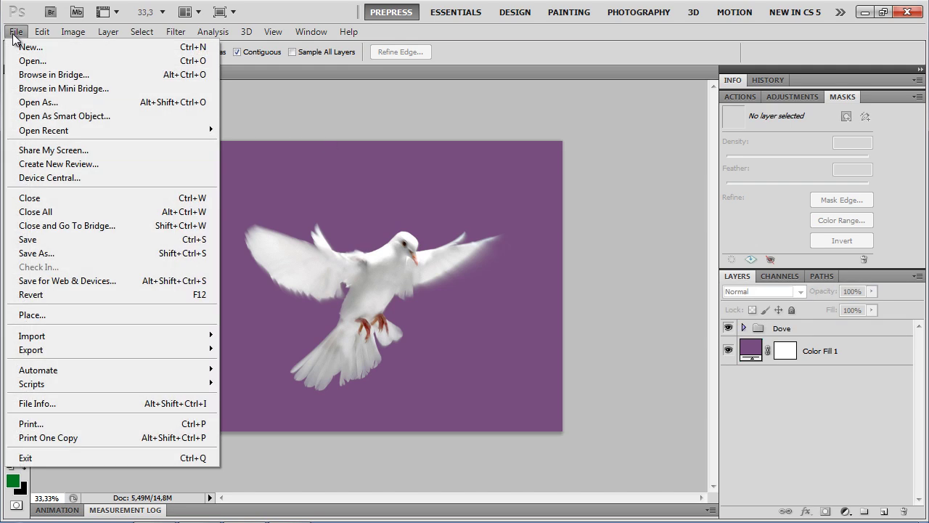
Place the blue-sky photo and move its layer beneath the Dove group.
{"action": "left_click", "coordinate": [46, 313]}
{"action": "left_click", "coordinate": [383, 145]}
{"action": "left_click", "coordinate": [772, 408]}
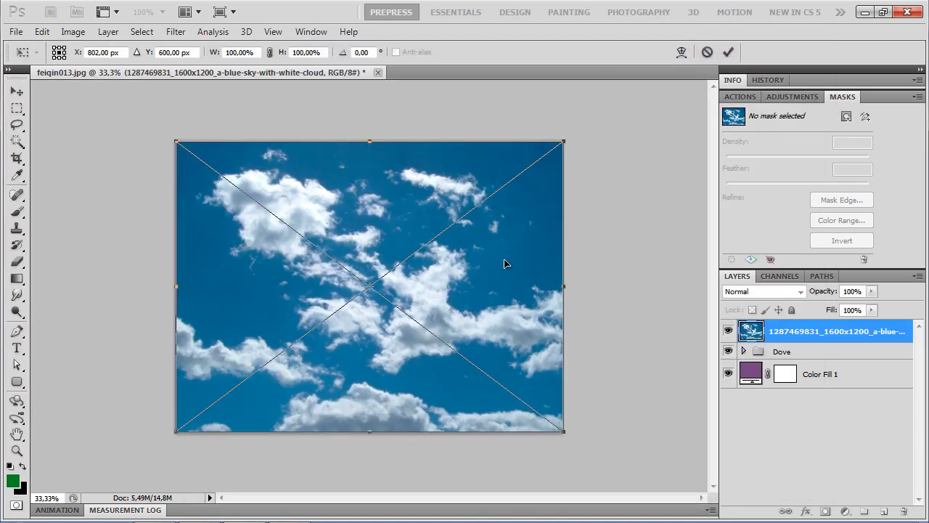
{"action": "key", "text": "Return"}
{"action": "key", "text": "w"}
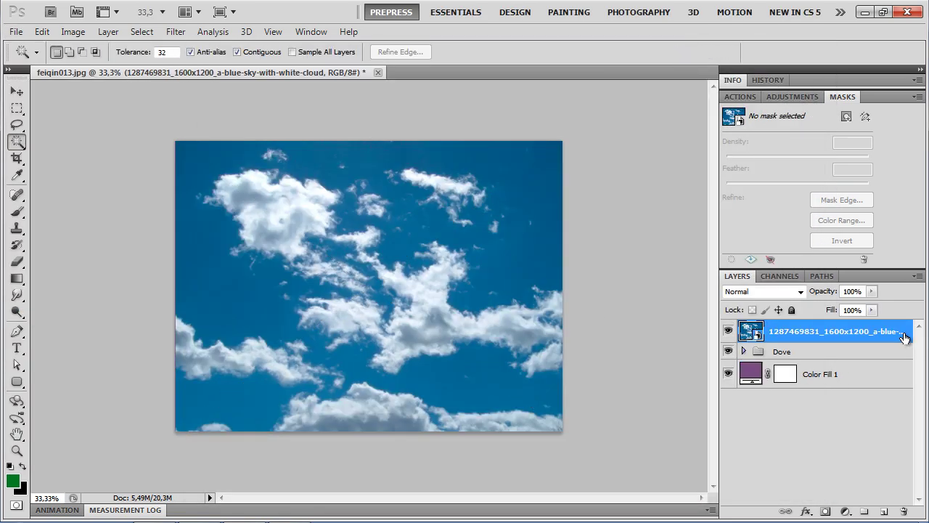
{"action": "left_click_drag", "start_coordinate": [903, 337], "coordinate": [830, 384]}
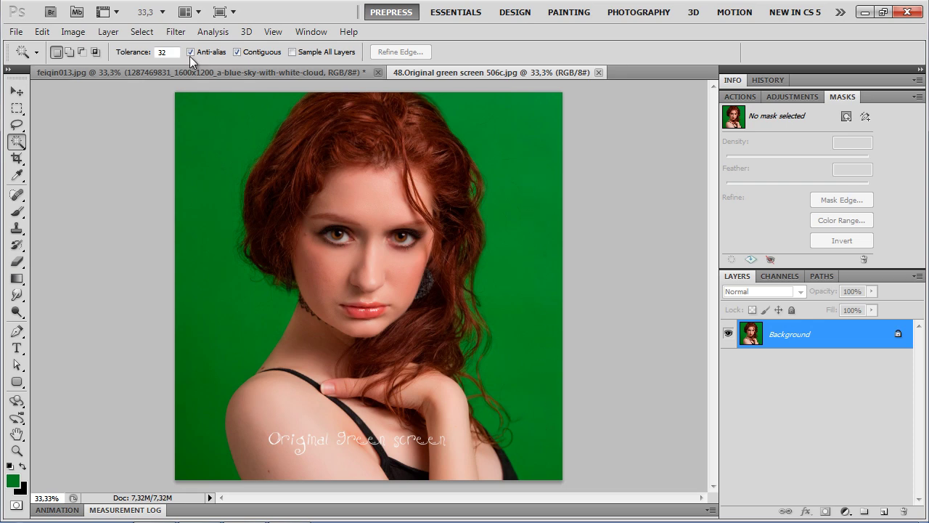
Select the green backdrop by Color Range with lower fuzziness, then invert to isolate the woman.
{"action": "left_click", "coordinate": [142, 32]}
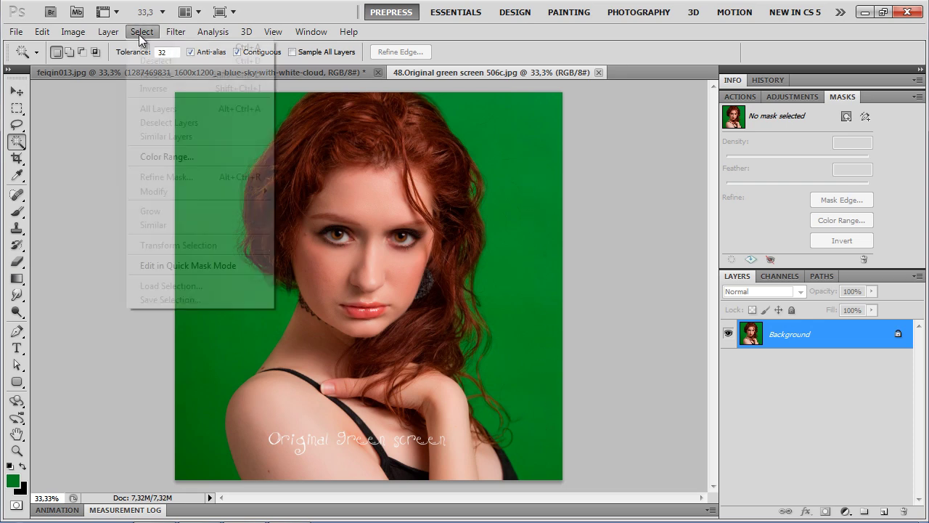
{"action": "left_click", "coordinate": [175, 159]}
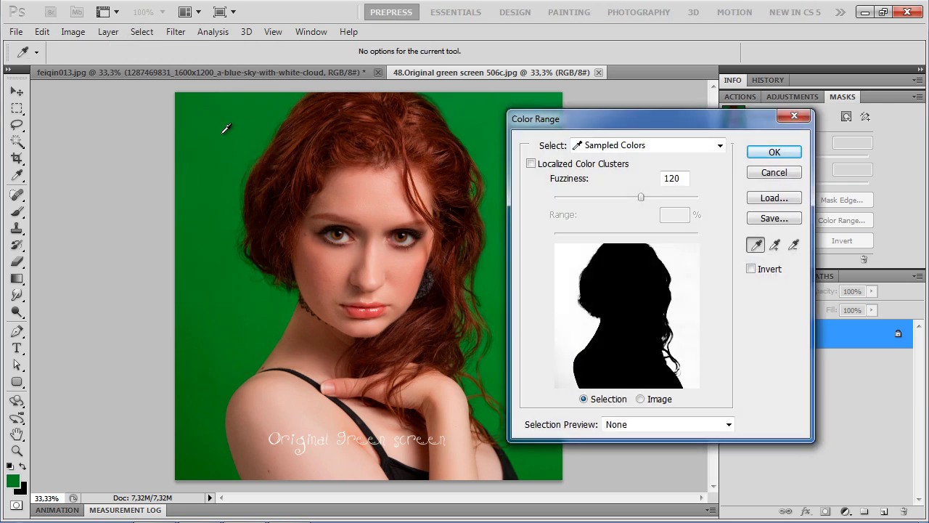
{"action": "mouse_move", "coordinate": [640, 198]}
{"action": "left_mouse_down"}
{"action": "mouse_move", "coordinate": [614, 197]}
{"action": "mouse_move", "coordinate": [627, 201]}
{"action": "left_mouse_up"}
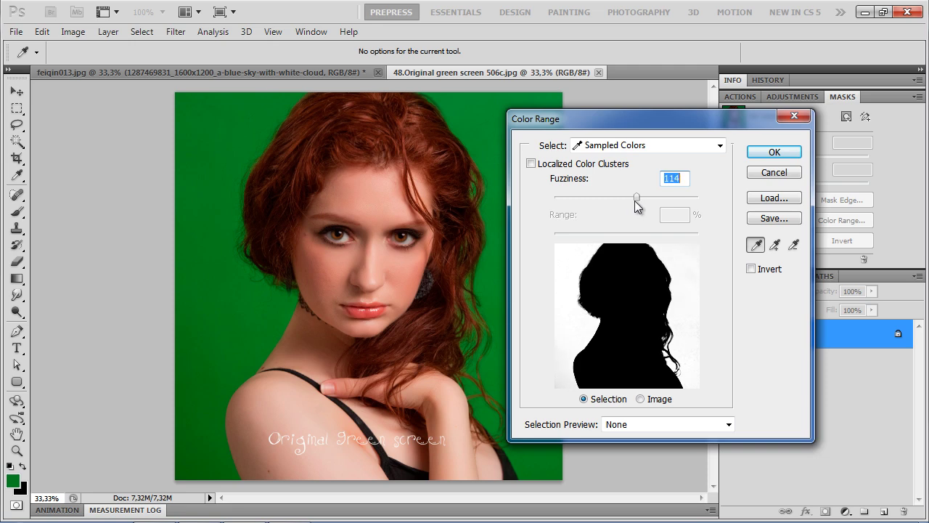
{"action": "left_click", "coordinate": [773, 152]}
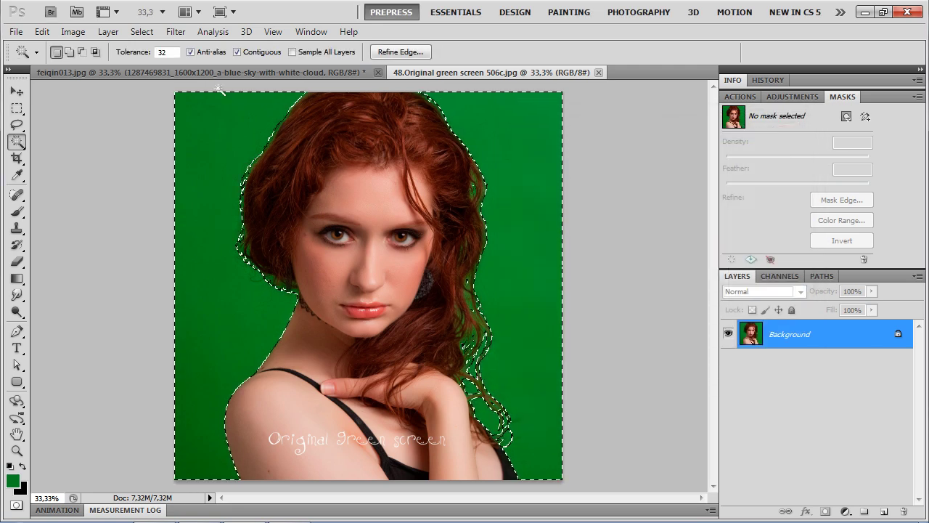
{"action": "left_click", "coordinate": [142, 32]}
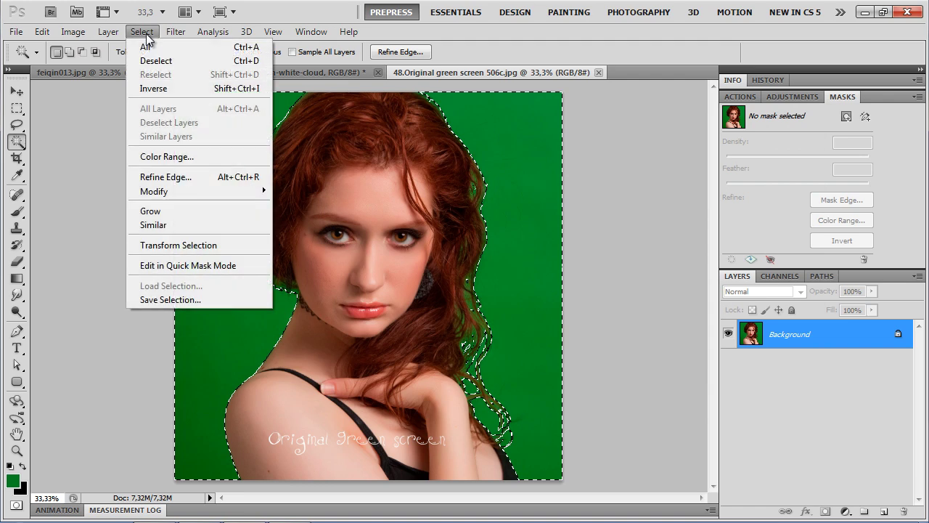
{"action": "left_click", "coordinate": [219, 88]}
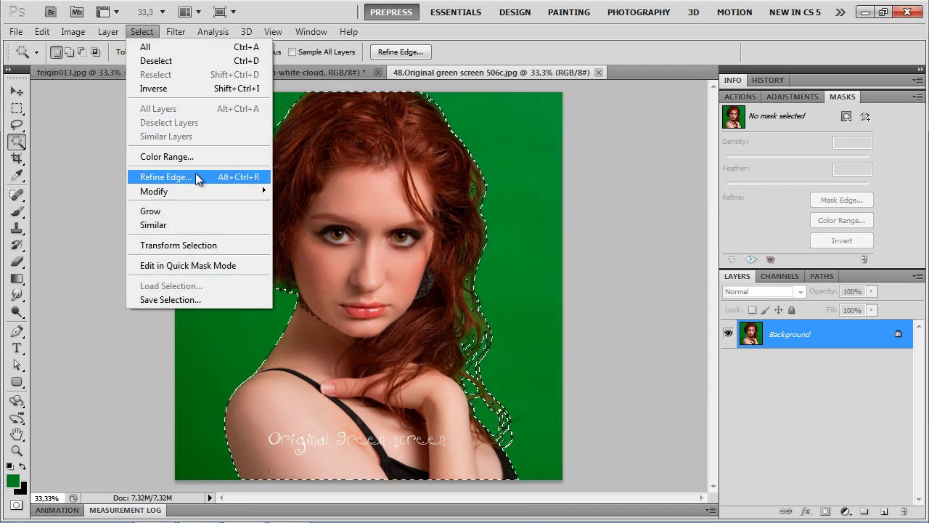
{"action": "left_click", "coordinate": [243, 177]}
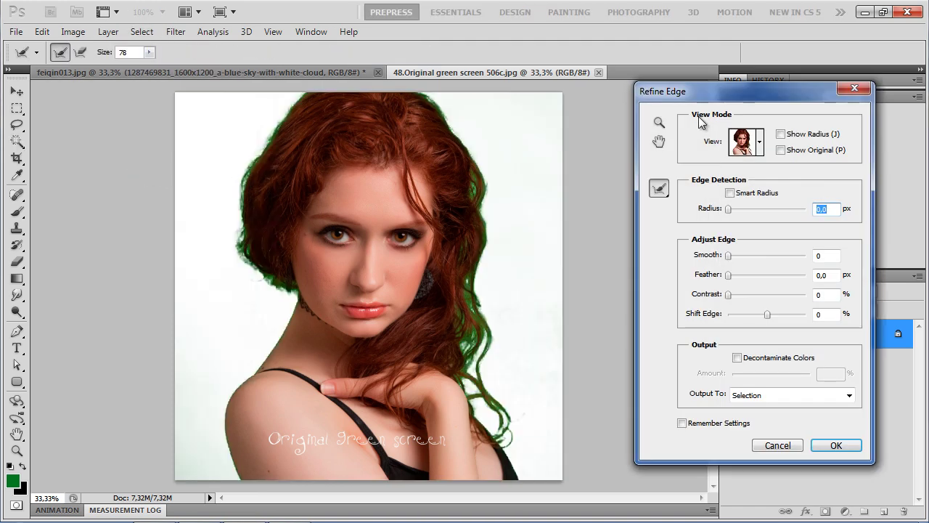
Brush-refine the hair and neck edges, decontaminate colours, and output a new layer with layer mask.
{"action": "left_click_drag", "start_coordinate": [685, 99], "coordinate": [677, 105]}
{"action": "mouse_move", "coordinate": [267, 273]}
{"action": "left_mouse_down"}
{"action": "mouse_move", "coordinate": [289, 295]}
{"action": "mouse_move", "coordinate": [254, 264]}
{"action": "mouse_move", "coordinate": [243, 201]}
{"action": "mouse_move", "coordinate": [260, 142]}
{"action": "mouse_move", "coordinate": [300, 96]}
{"action": "left_mouse_up"}
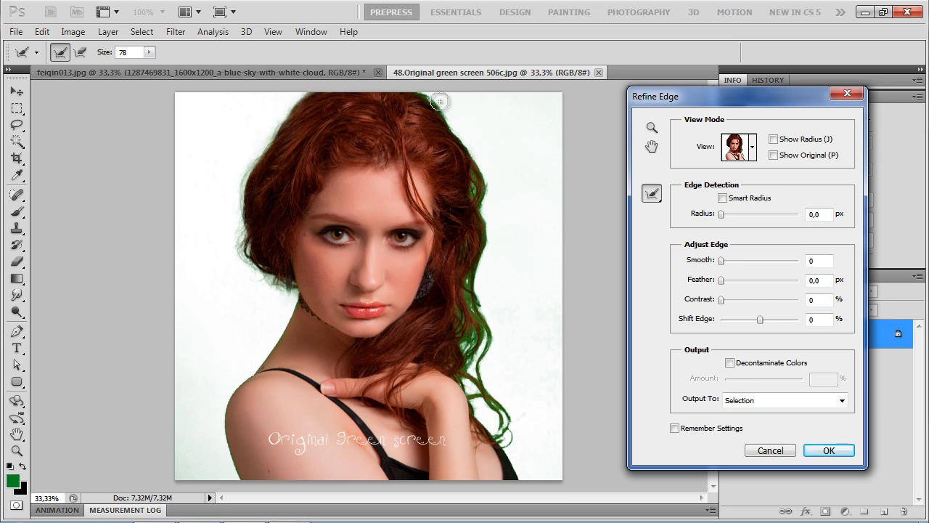
{"action": "mouse_move", "coordinate": [428, 93]}
{"action": "left_mouse_down"}
{"action": "mouse_move", "coordinate": [474, 173]}
{"action": "mouse_move", "coordinate": [485, 234]}
{"action": "mouse_move", "coordinate": [473, 297]}
{"action": "mouse_move", "coordinate": [475, 363]}
{"action": "mouse_move", "coordinate": [484, 359]}
{"action": "mouse_move", "coordinate": [504, 435]}
{"action": "mouse_move", "coordinate": [473, 381]}
{"action": "mouse_move", "coordinate": [464, 308]}
{"action": "left_mouse_up"}
{"action": "key", "text": "bracketleft"}
{"action": "key", "text": "bracketleft"}
{"action": "key", "text": "bracketleft"}
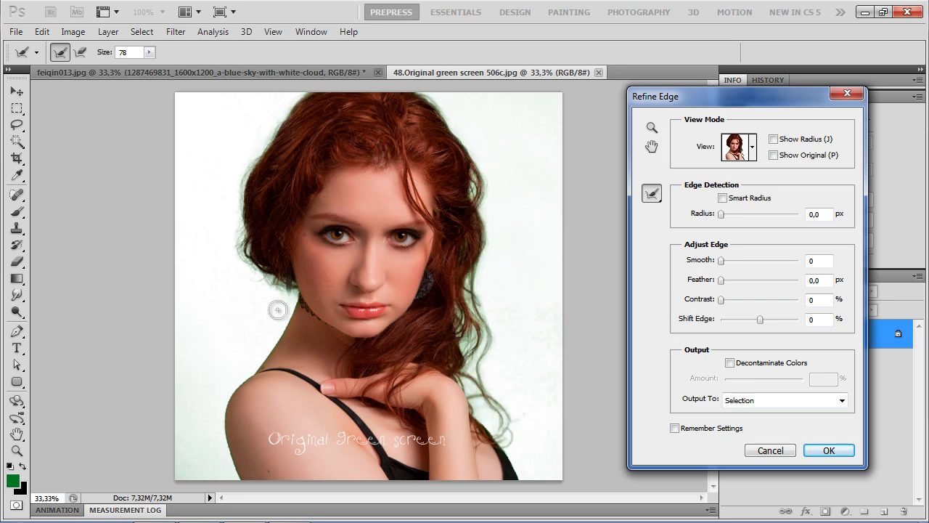
{"action": "left_click_drag", "start_coordinate": [297, 294], "coordinate": [221, 457]}
{"action": "key", "text": "bracketright"}
{"action": "key", "text": "bracketright"}
{"action": "key", "text": "bracketright"}
{"action": "left_click_drag", "start_coordinate": [479, 262], "coordinate": [472, 347]}
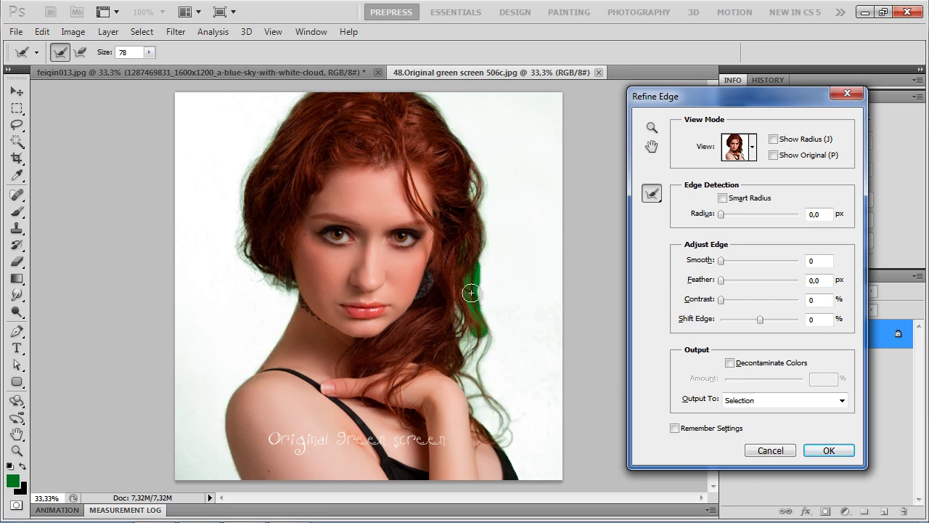
{"action": "left_click_drag", "start_coordinate": [465, 305], "coordinate": [468, 356]}
{"action": "left_click", "coordinate": [289, 293]}
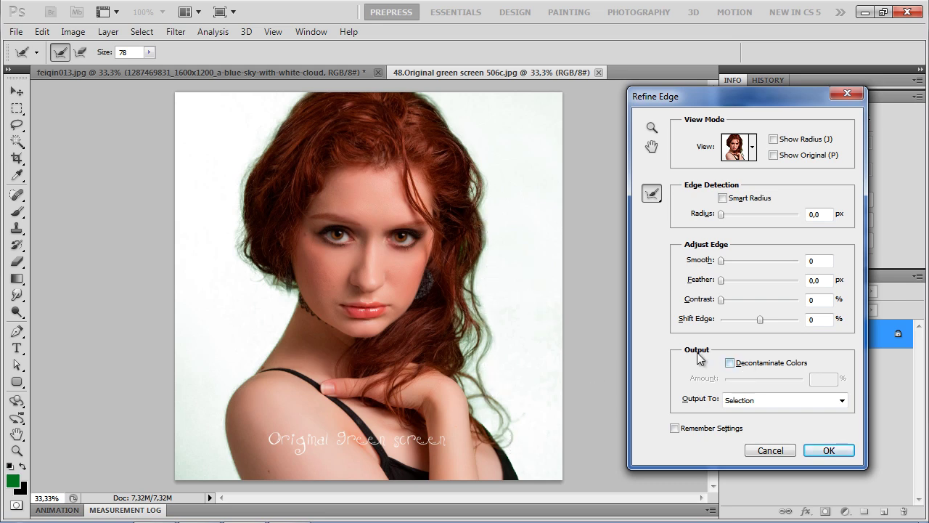
{"action": "left_click", "coordinate": [755, 363]}
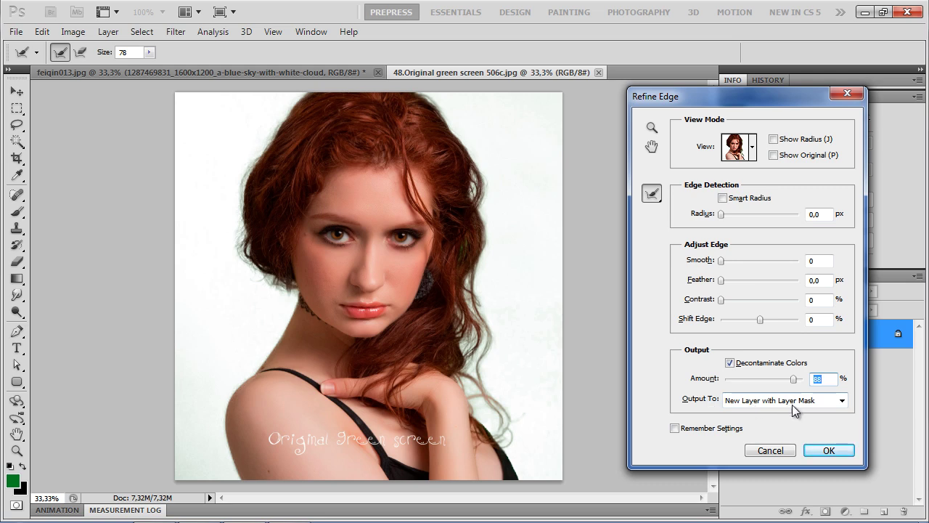
{"action": "left_click", "coordinate": [829, 451]}
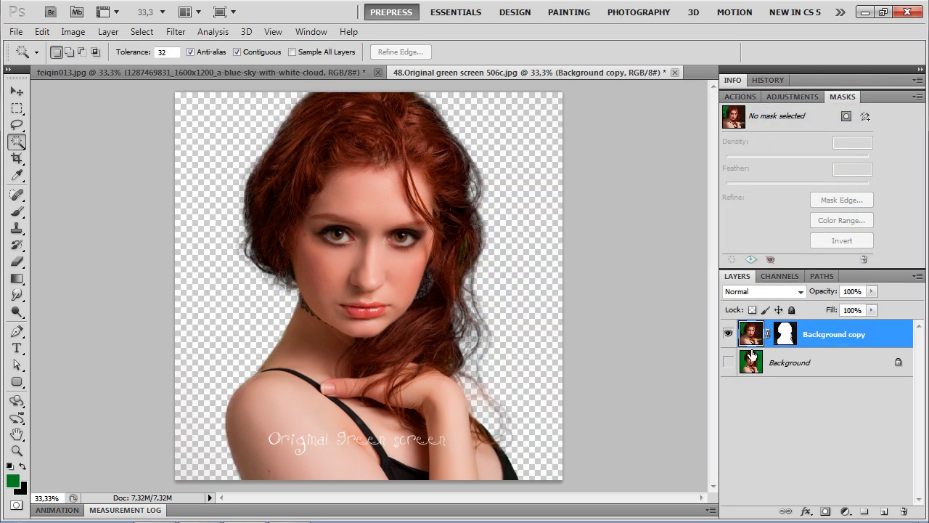
Add a dark teal solid-colour fill layer and move the woman cutout above it.
{"action": "left_click", "coordinate": [847, 511]}
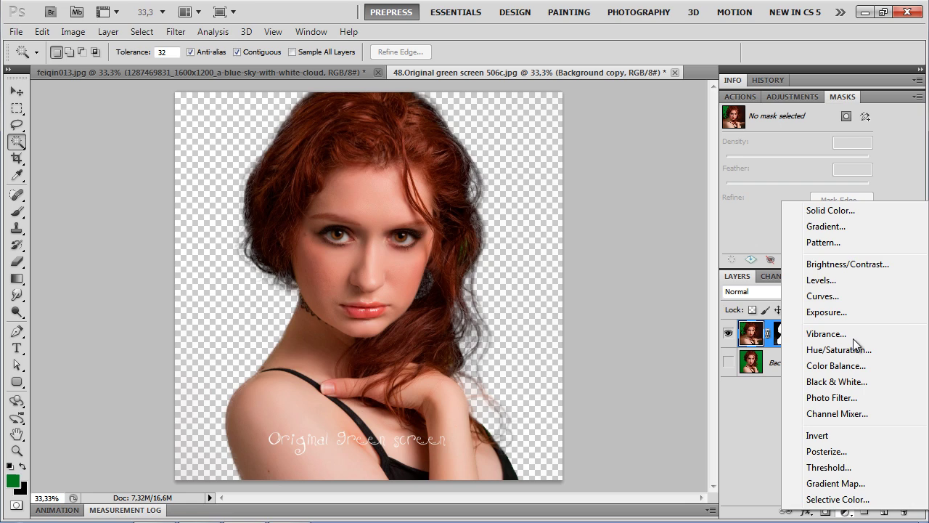
{"action": "left_click", "coordinate": [826, 209]}
{"action": "left_click", "coordinate": [596, 335]}
{"action": "left_click_drag", "start_coordinate": [643, 319], "coordinate": [643, 293]}
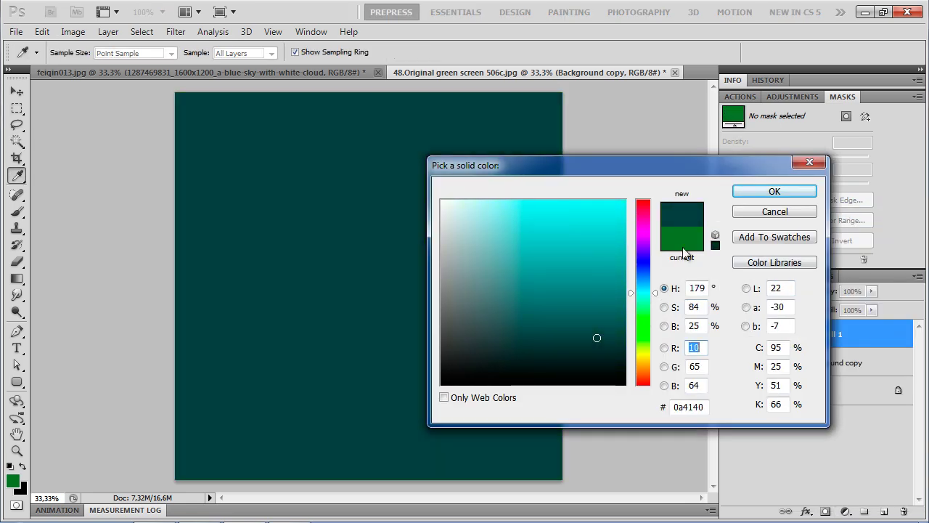
{"action": "left_click", "coordinate": [775, 191]}
{"action": "left_click_drag", "start_coordinate": [866, 358], "coordinate": [864, 328]}
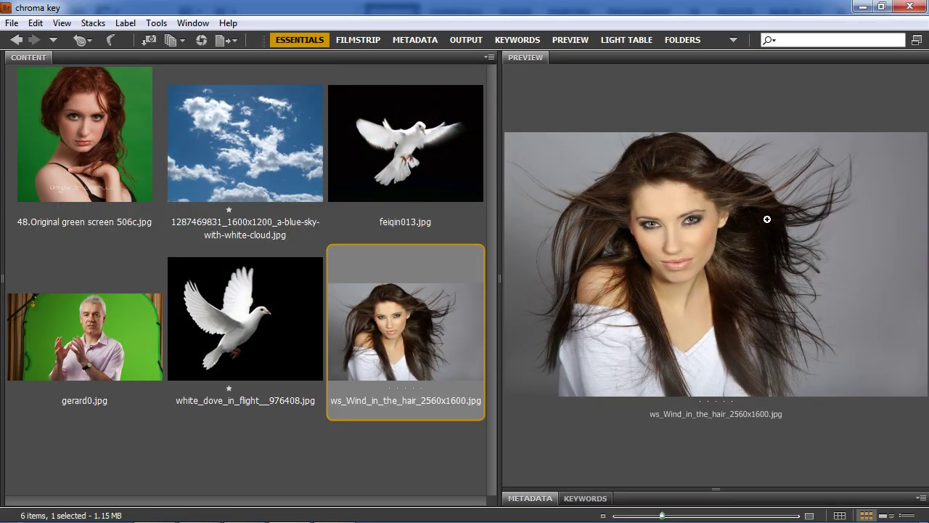
Open ws_Wind_in_the_hair_2560x1600.jpg from the Bridge Content panel into Photoshop.
{"action": "double_click", "coordinate": [408, 317]}
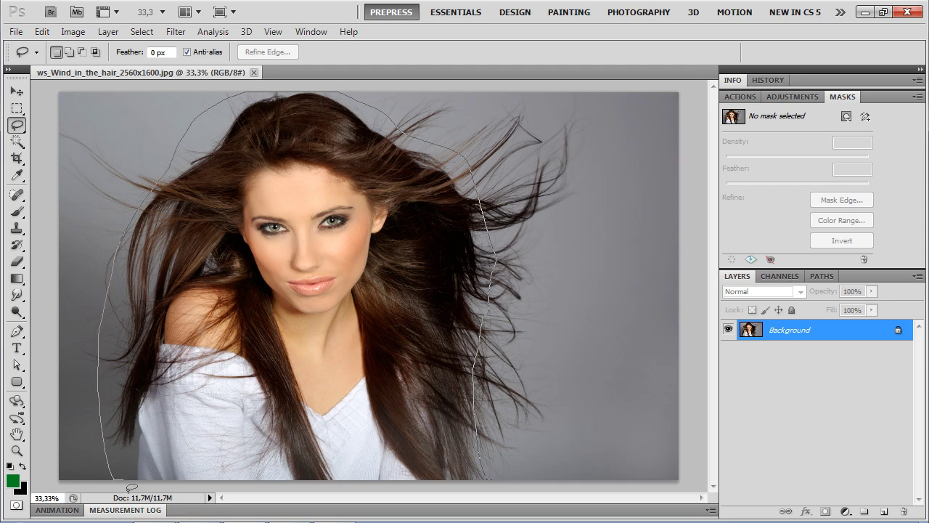
Close the hair outline and brush Refine Edge radius over the left and top hair.
{"action": "left_click_drag", "start_coordinate": [132, 487], "coordinate": [123, 482]}
{"action": "left_click", "coordinate": [143, 32]}
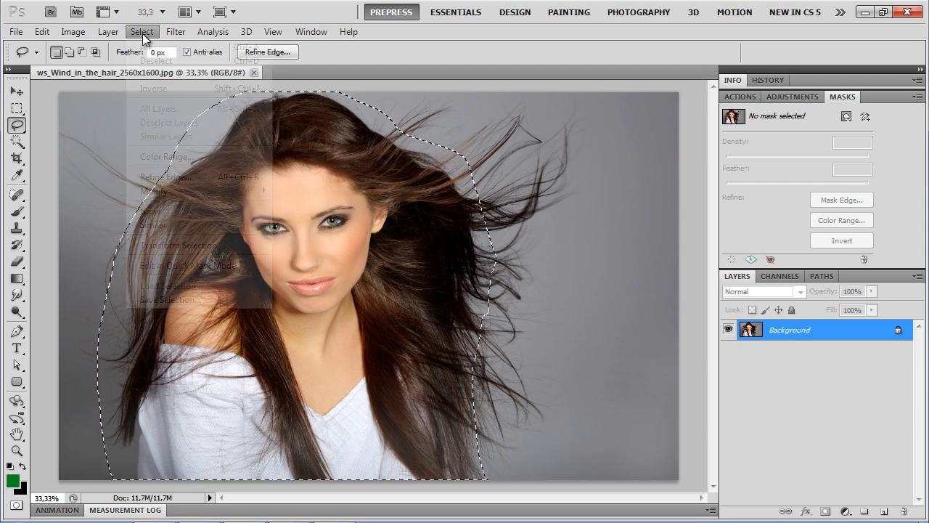
{"action": "left_click", "coordinate": [234, 178]}
{"action": "left_click", "coordinate": [274, 242]}
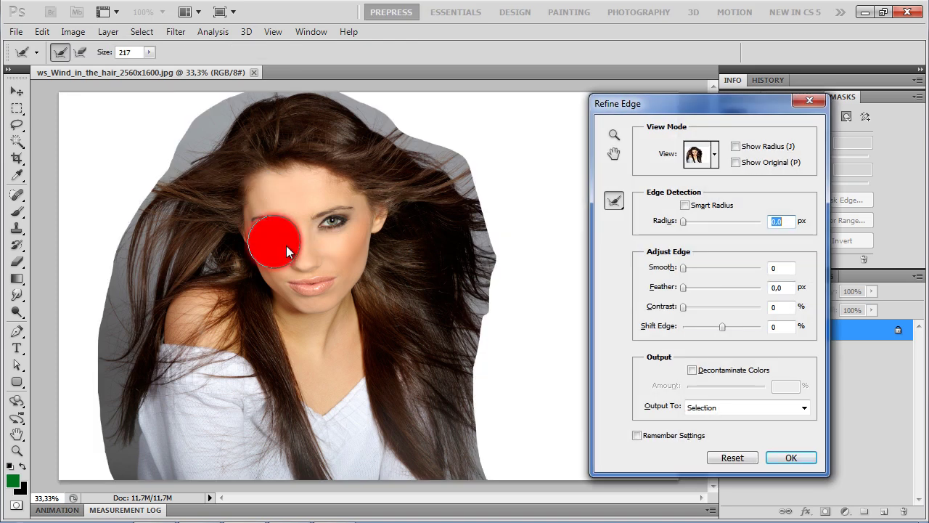
{"action": "mouse_move", "coordinate": [141, 208]}
{"action": "left_mouse_down"}
{"action": "mouse_move", "coordinate": [103, 159]}
{"action": "mouse_move", "coordinate": [100, 351]}
{"action": "left_mouse_up"}
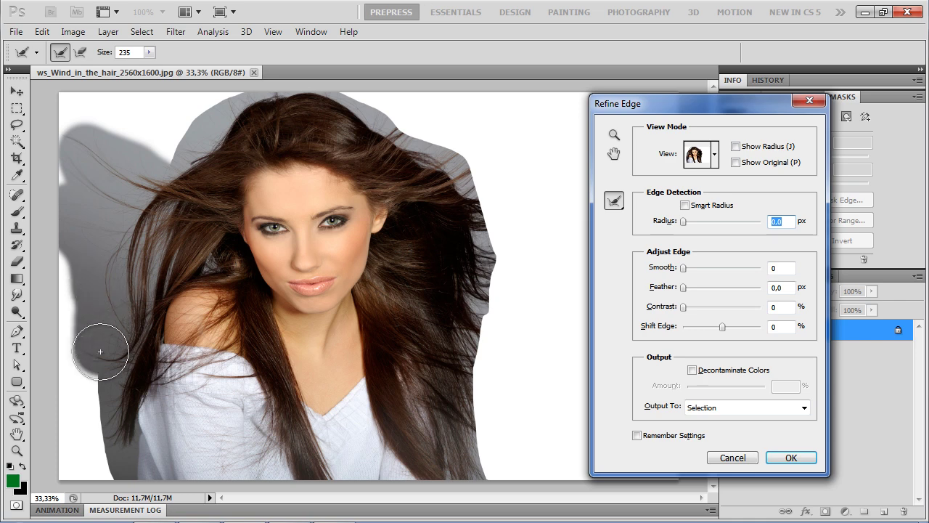
{"action": "left_click_drag", "start_coordinate": [100, 352], "coordinate": [128, 336]}
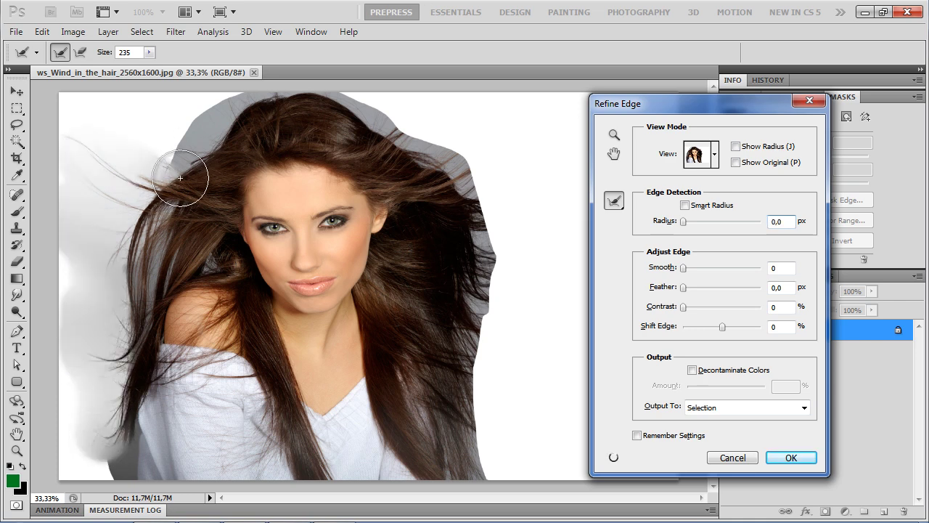
{"action": "left_click_drag", "start_coordinate": [180, 177], "coordinate": [474, 132]}
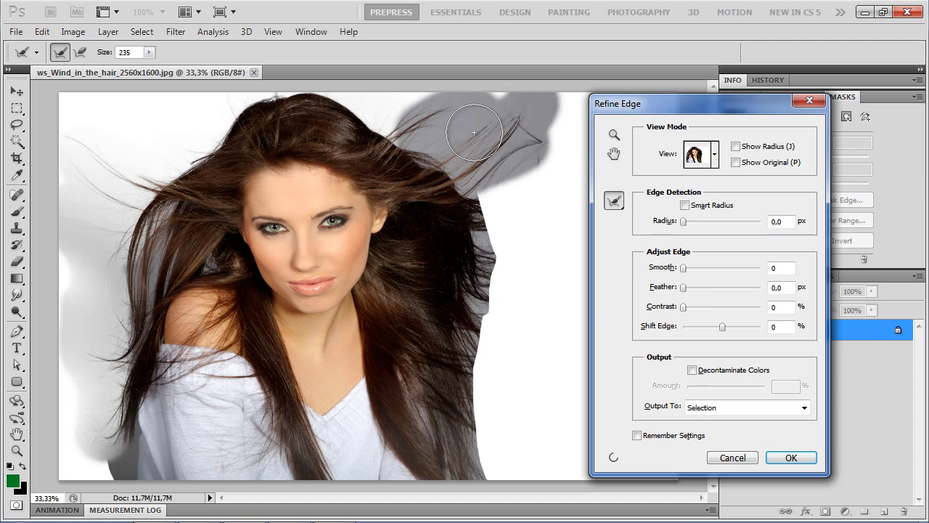
Refine the upper-right, left and right hair edges with a smaller brush.
{"action": "left_click_drag", "start_coordinate": [625, 104], "coordinate": [718, 112]}
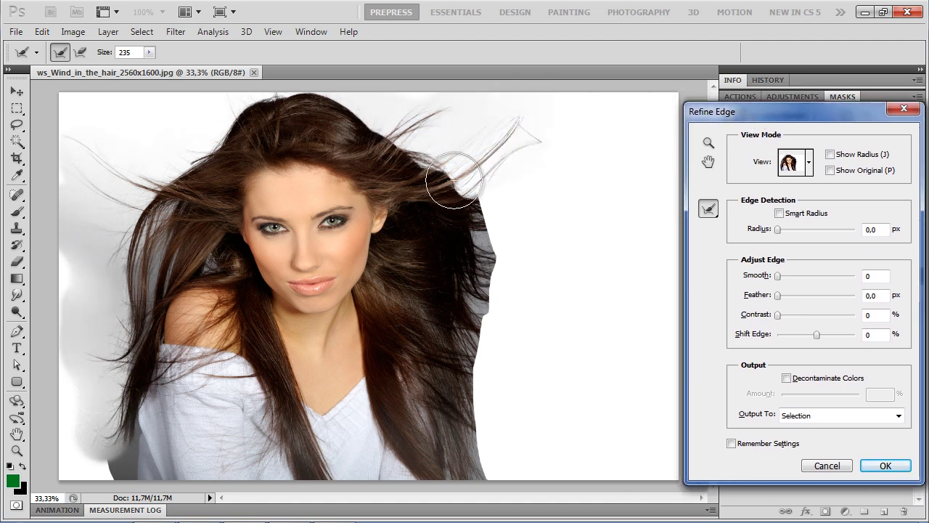
{"action": "mouse_move", "coordinate": [453, 179]}
{"action": "left_mouse_down"}
{"action": "mouse_move", "coordinate": [612, 136]}
{"action": "mouse_move", "coordinate": [528, 272]}
{"action": "mouse_move", "coordinate": [532, 473]}
{"action": "left_mouse_up"}
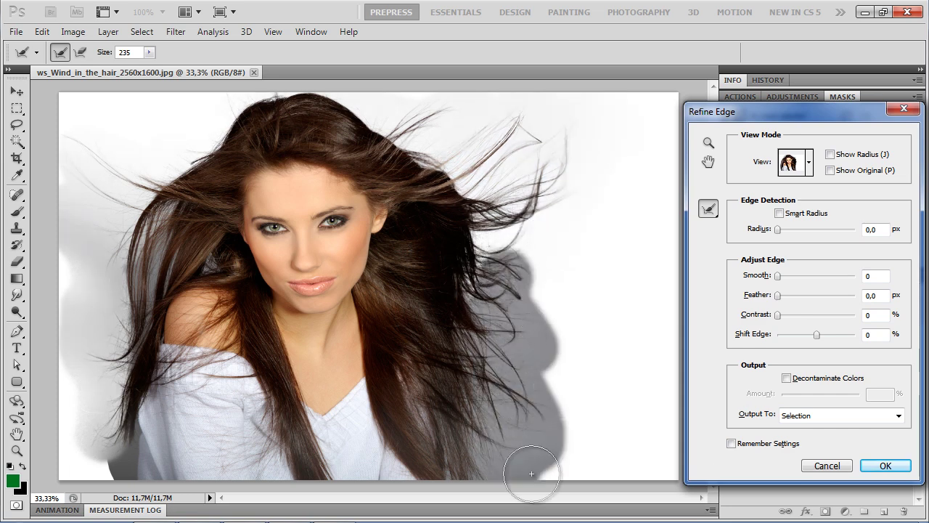
{"action": "key", "text": "bracketleft"}
{"action": "key", "text": "bracketleft"}
{"action": "mouse_move", "coordinate": [114, 431]}
{"action": "left_mouse_down"}
{"action": "mouse_move", "coordinate": [141, 270]}
{"action": "mouse_move", "coordinate": [114, 373]}
{"action": "left_mouse_up"}
{"action": "mouse_move", "coordinate": [83, 263]}
{"action": "left_mouse_down"}
{"action": "mouse_move", "coordinate": [87, 392]}
{"action": "mouse_move", "coordinate": [110, 425]}
{"action": "left_mouse_up"}
{"action": "left_click_drag", "start_coordinate": [501, 439], "coordinate": [471, 472]}
{"action": "mouse_move", "coordinate": [501, 341]}
{"action": "left_mouse_down"}
{"action": "mouse_move", "coordinate": [537, 416]}
{"action": "mouse_move", "coordinate": [552, 251]}
{"action": "left_mouse_up"}
{"action": "mouse_move", "coordinate": [134, 210]}
{"action": "left_mouse_down"}
{"action": "mouse_move", "coordinate": [97, 149]}
{"action": "mouse_move", "coordinate": [118, 294]}
{"action": "left_mouse_up"}
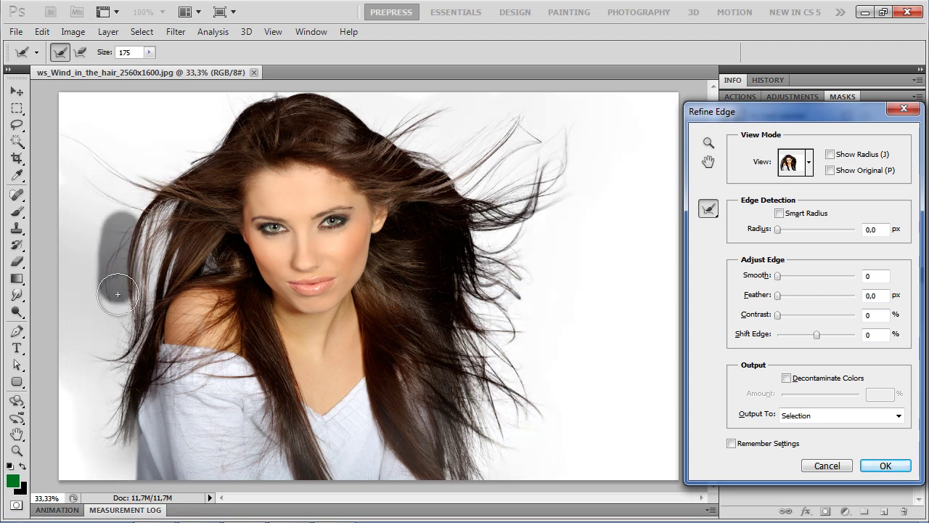
{"action": "mouse_move", "coordinate": [82, 149]}
{"action": "left_mouse_down"}
{"action": "mouse_move", "coordinate": [87, 342]}
{"action": "mouse_move", "coordinate": [108, 390]}
{"action": "left_mouse_up"}
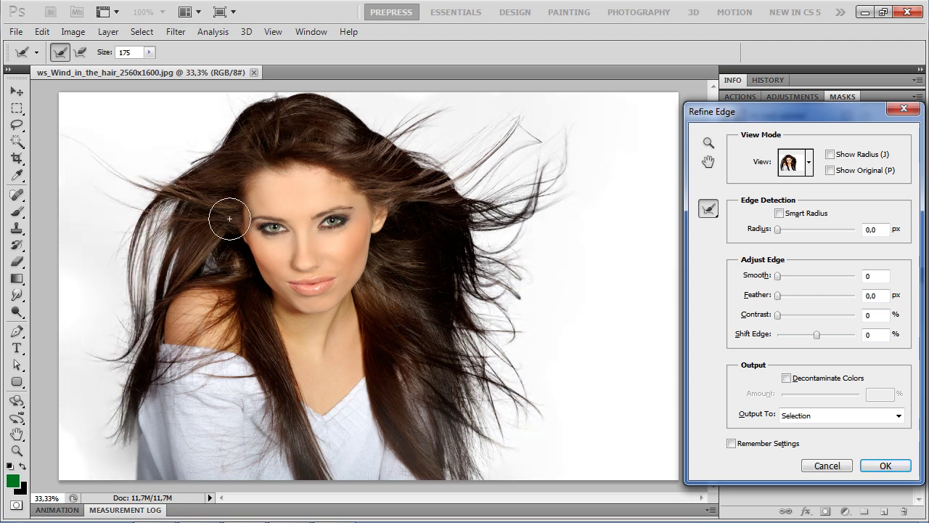
Refine the lower-left edge by the shoulder and output to New Layer with Layer Mask.
{"action": "right_click", "coordinate": [97, 459], "text": "alt"}
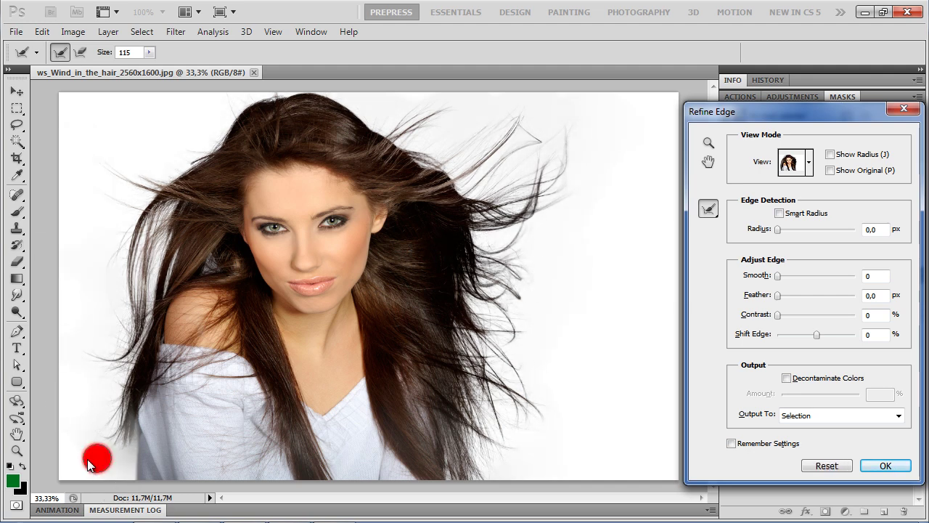
{"action": "left_click_drag", "start_coordinate": [124, 406], "coordinate": [125, 465]}
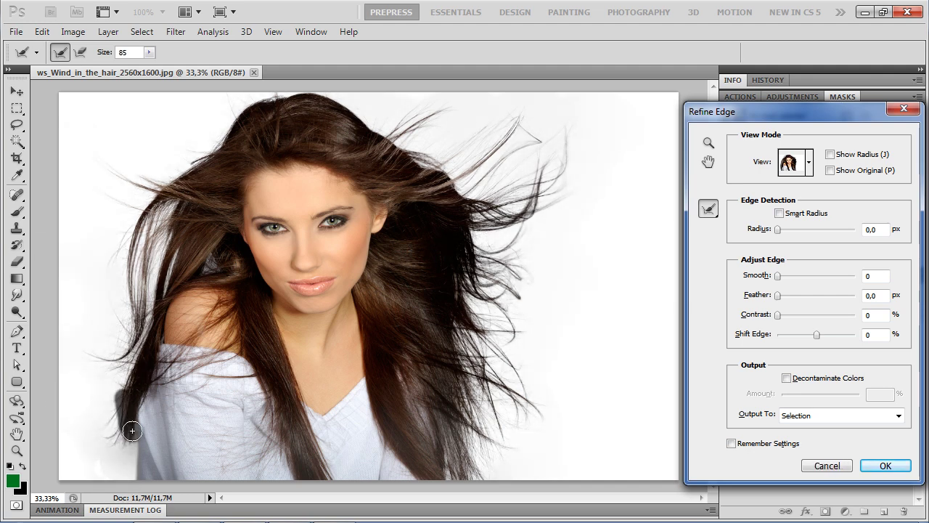
{"action": "left_click_drag", "start_coordinate": [732, 110], "coordinate": [722, 96]}
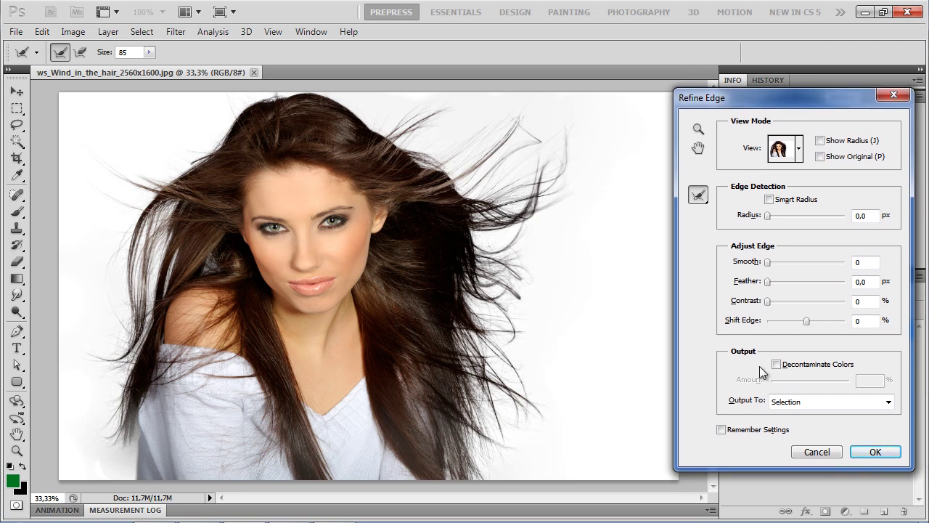
{"action": "left_click", "coordinate": [832, 403]}
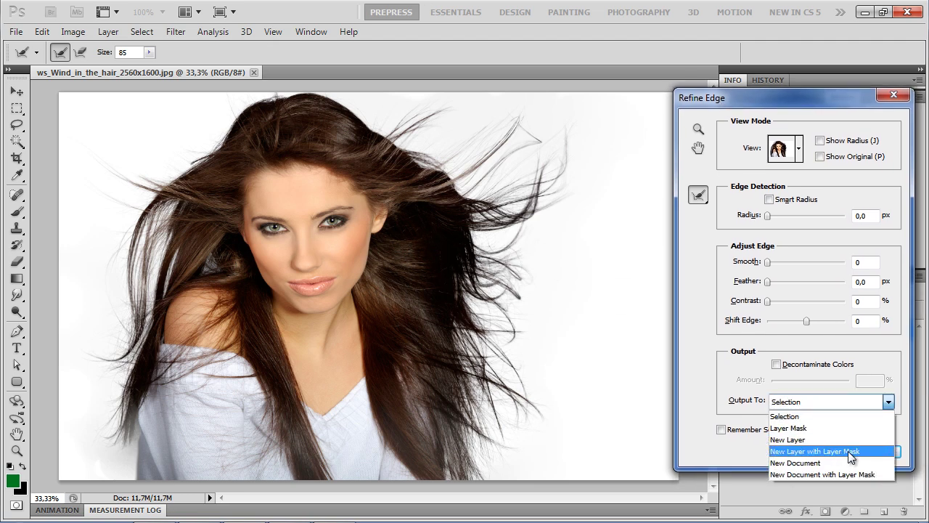
{"action": "left_click", "coordinate": [858, 453]}
{"action": "left_click", "coordinate": [873, 452]}
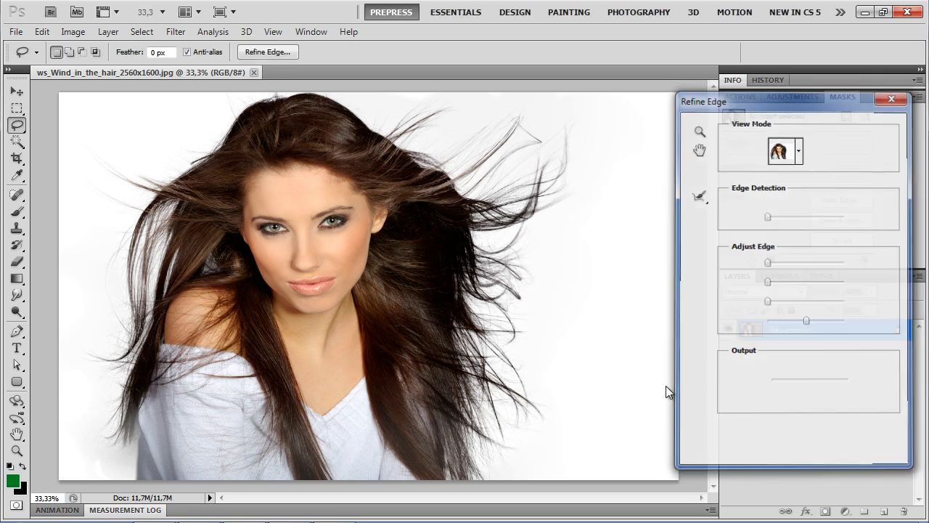
Add a dark teal Solid Color fill layer and move Color Fill 1 below Background copy.
{"action": "left_click", "coordinate": [845, 511]}
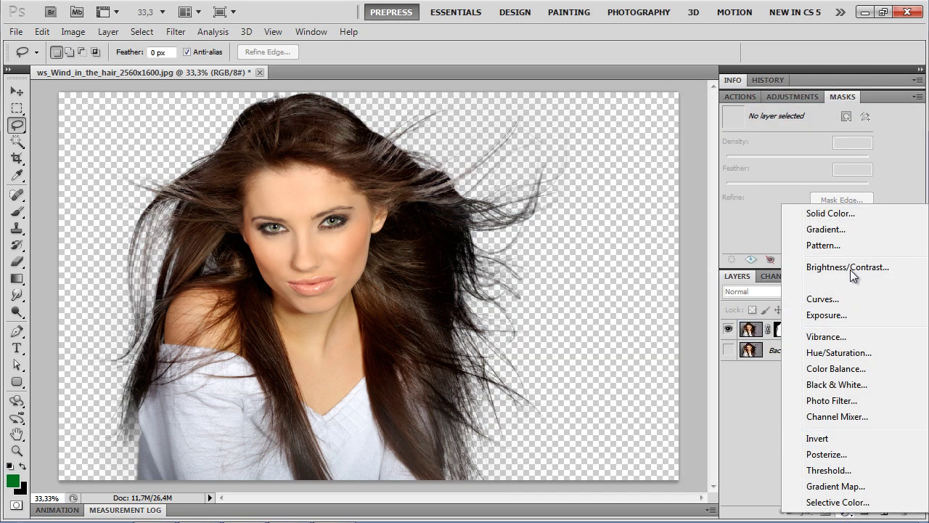
{"action": "left_click", "coordinate": [849, 215]}
{"action": "left_click", "coordinate": [558, 256]}
{"action": "left_click", "coordinate": [642, 286]}
{"action": "left_click_drag", "start_coordinate": [529, 300], "coordinate": [516, 305]}
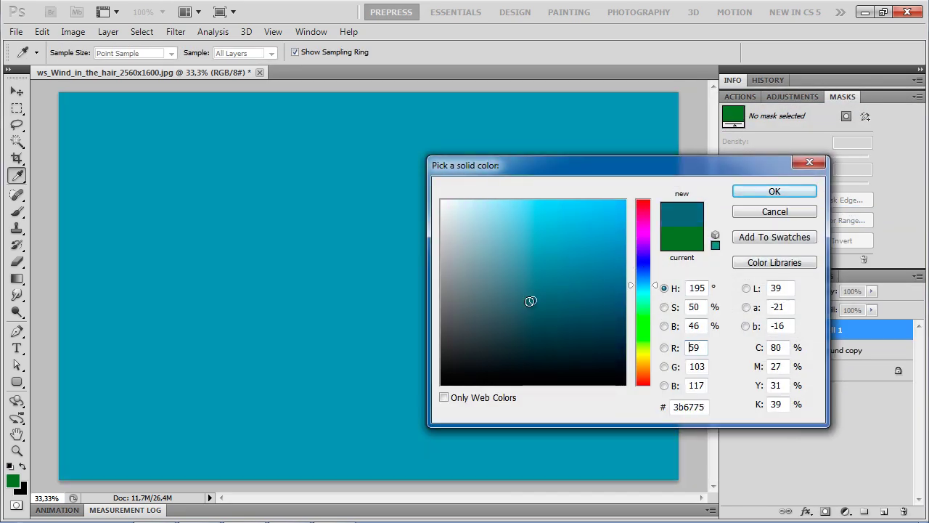
{"action": "left_click", "coordinate": [774, 191]}
{"action": "left_click_drag", "start_coordinate": [760, 331], "coordinate": [760, 358]}
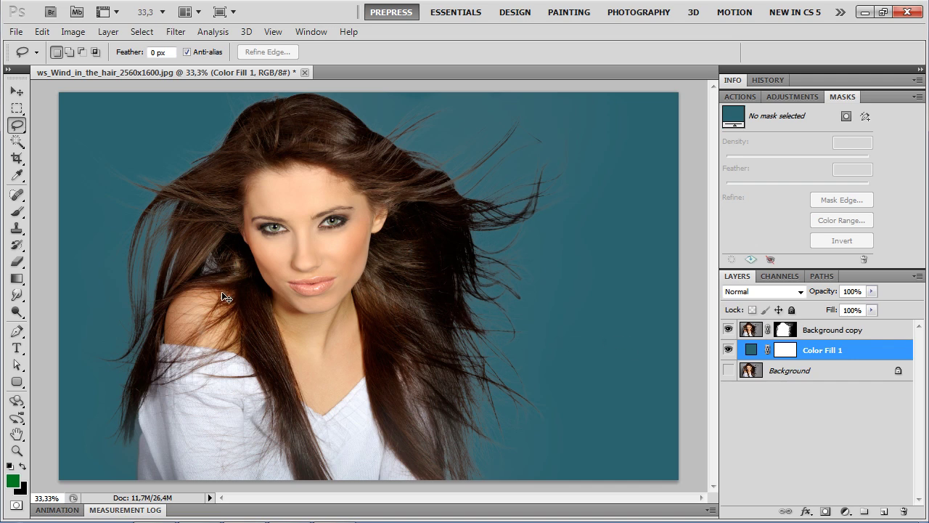
{"action": "left_click_drag", "start_coordinate": [210, 269], "coordinate": [284, 342]}
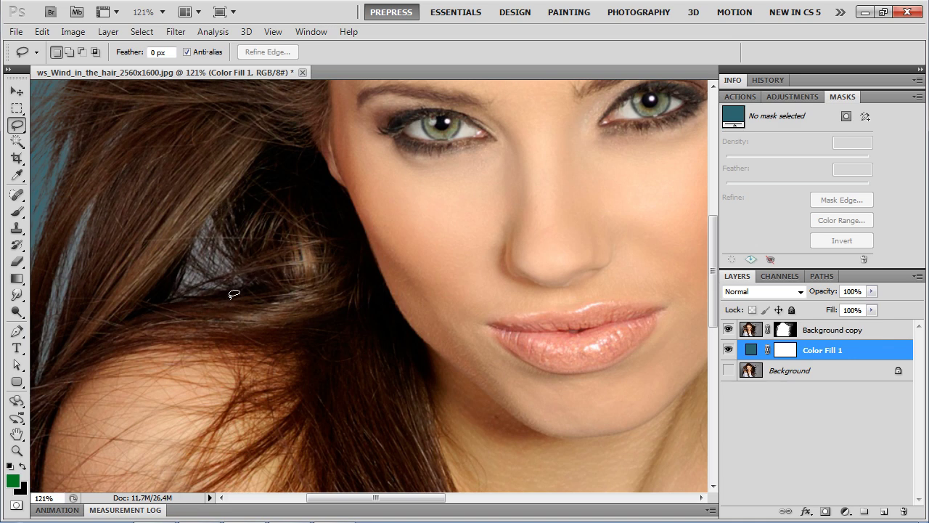
Inspect the Green and Blue channels and duplicate Blue in the Channels panel.
{"action": "left_click", "coordinate": [791, 275]}
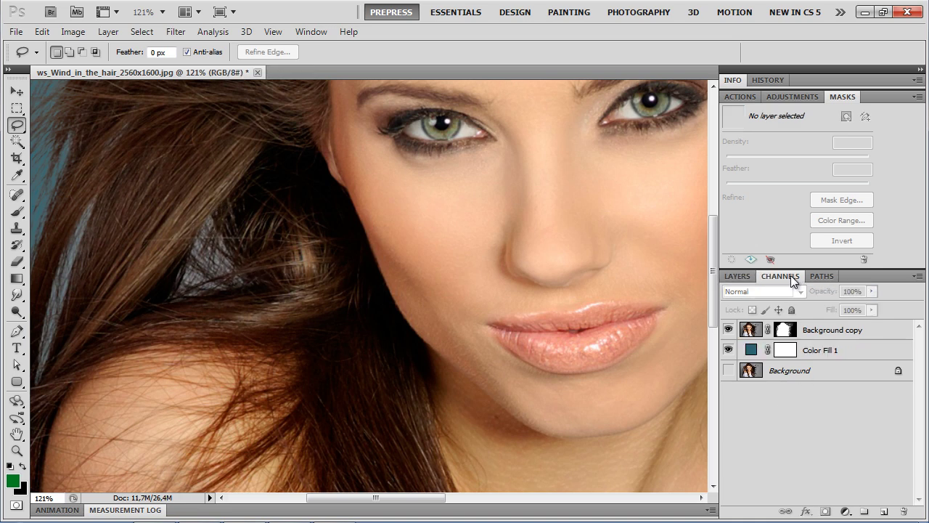
{"action": "left_click", "coordinate": [792, 335]}
{"action": "left_click", "coordinate": [795, 351]}
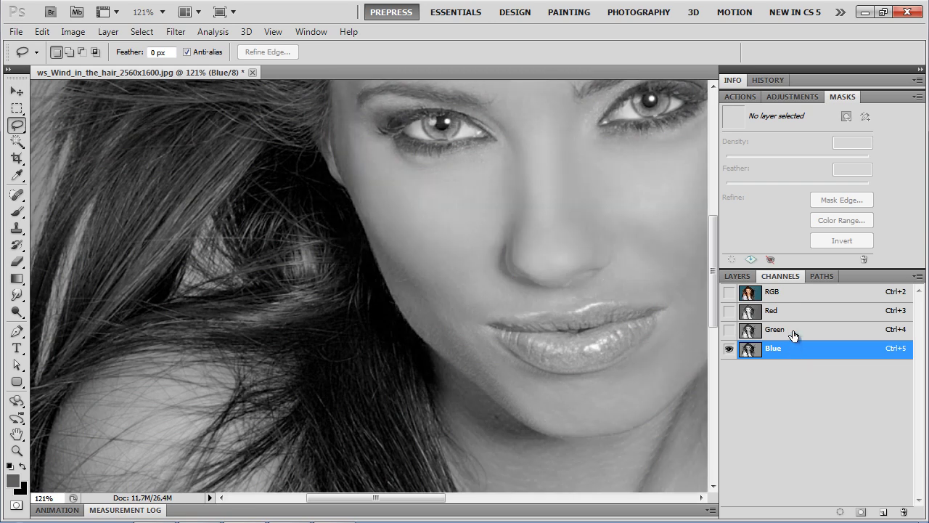
{"action": "left_click_drag", "start_coordinate": [754, 357], "coordinate": [885, 511]}
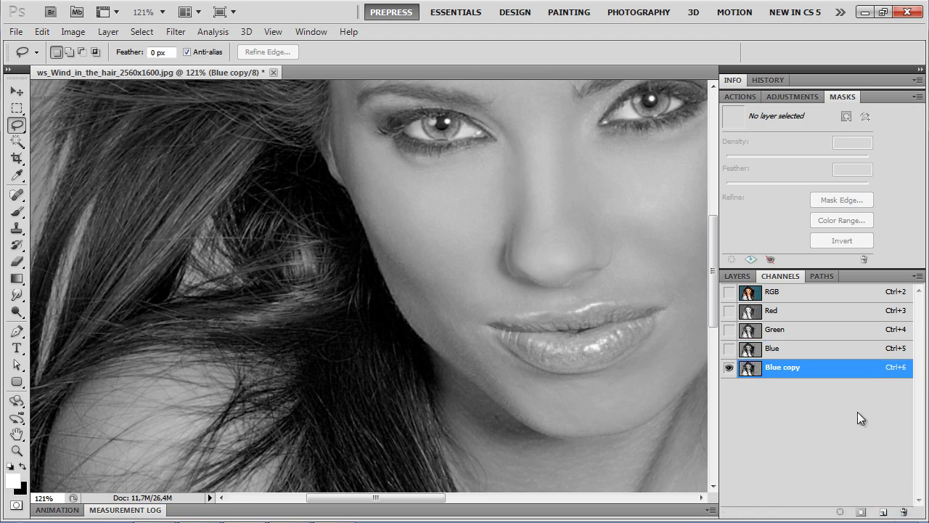
Set Blue copy's Levels white input to 171 and load it as a selection over RGB.
{"action": "left_click", "coordinate": [73, 32]}
{"action": "mouse_move", "coordinate": [95, 68]}
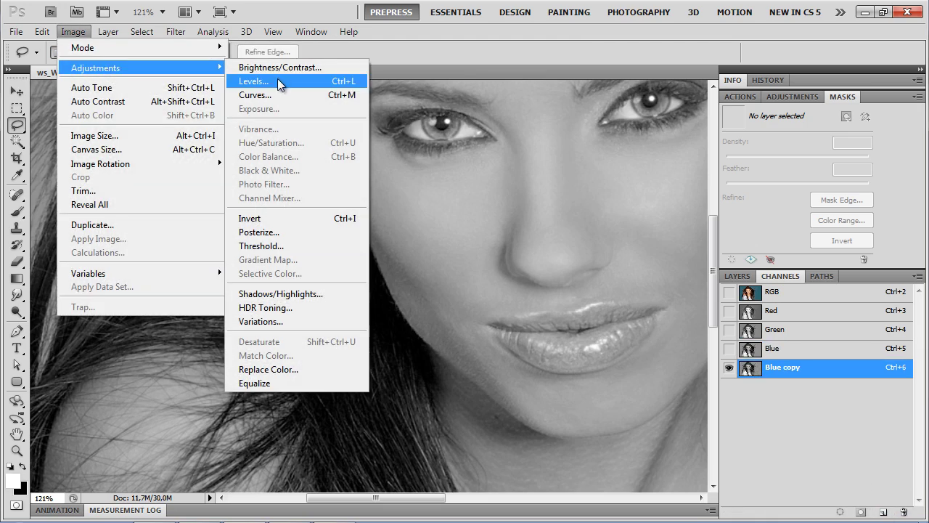
{"action": "left_click", "coordinate": [254, 82]}
{"action": "left_click_drag", "start_coordinate": [556, 189], "coordinate": [540, 170]}
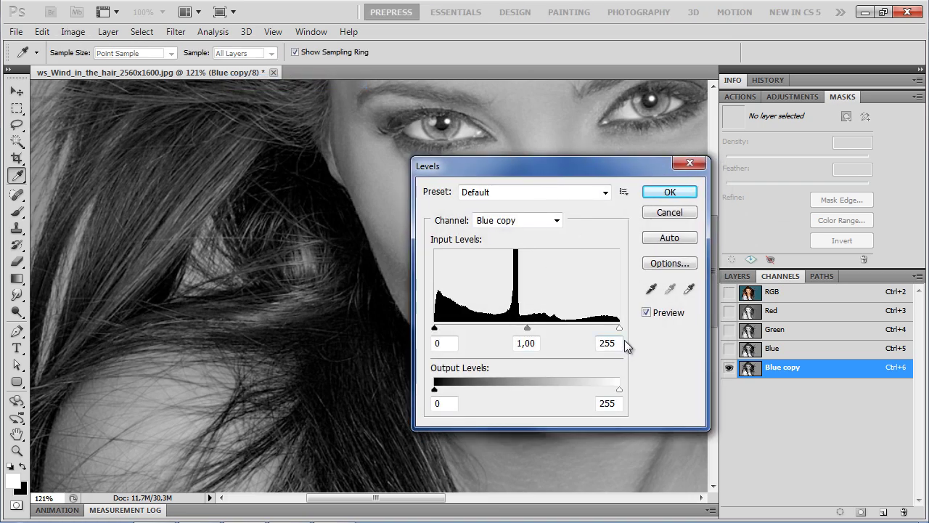
{"action": "left_click_drag", "start_coordinate": [619, 328], "coordinate": [559, 328]}
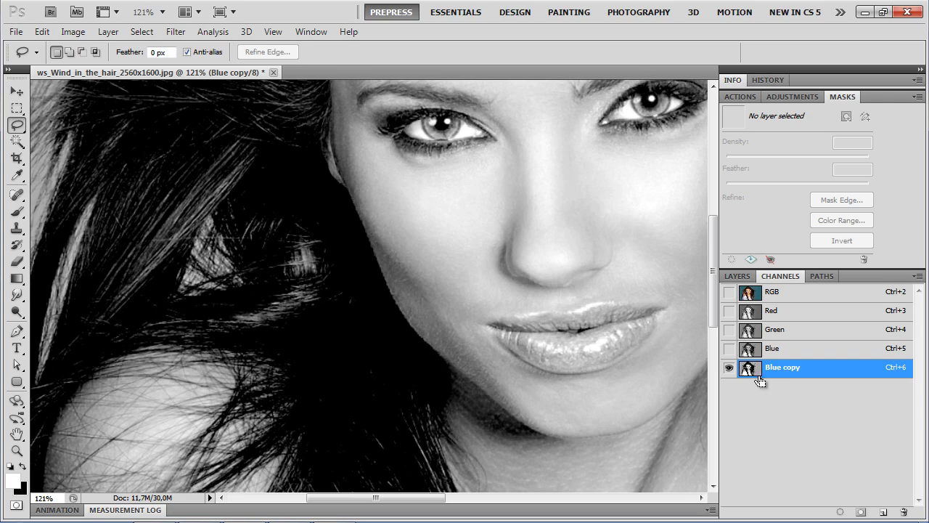
{"action": "left_click", "coordinate": [750, 369], "text": "ctrl"}
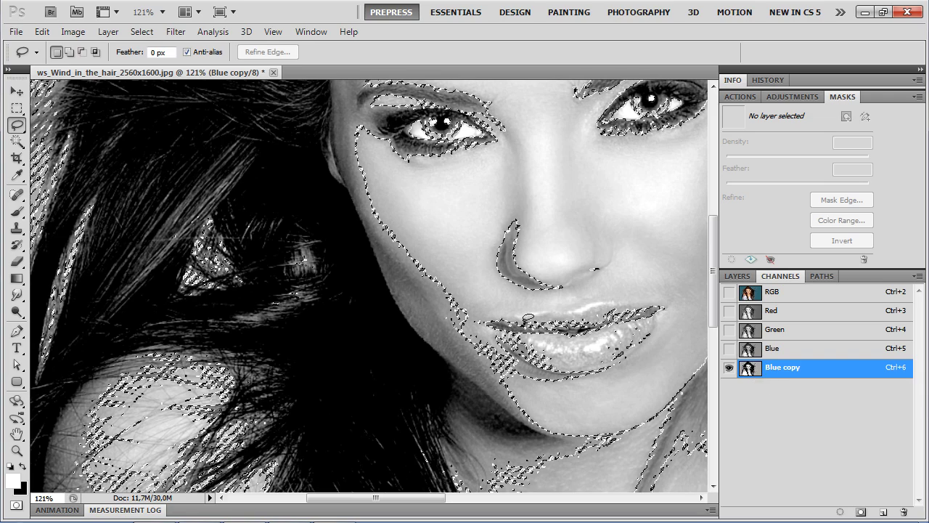
{"action": "left_click", "coordinate": [769, 293]}
{"action": "left_click", "coordinate": [749, 277]}
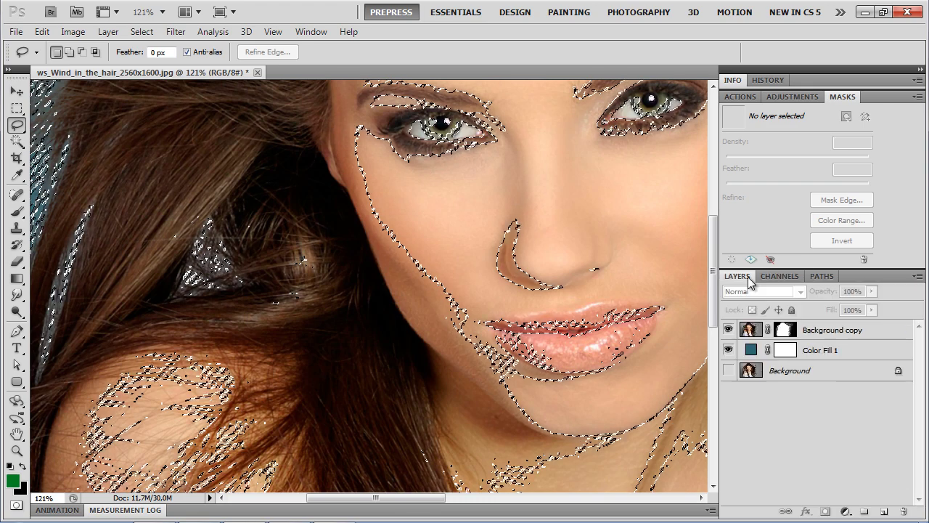
Paint black on the Background copy mask to hide leftover backdrop in the left hair.
{"action": "left_click", "coordinate": [787, 330]}
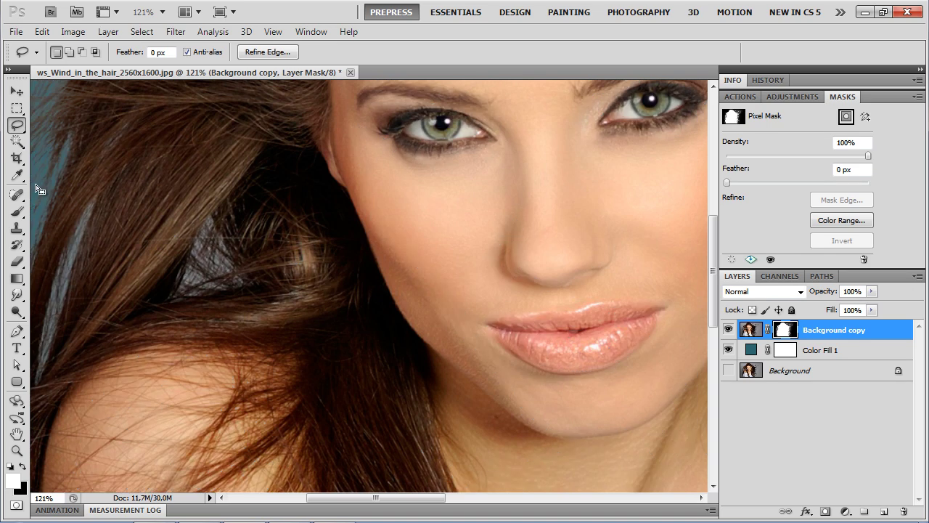
{"action": "left_click", "coordinate": [17, 211]}
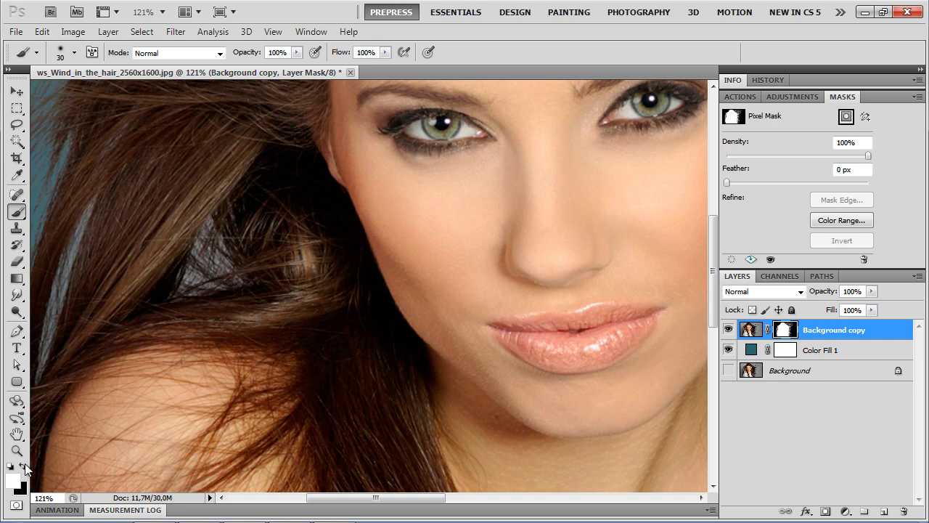
{"action": "left_click", "coordinate": [24, 465]}
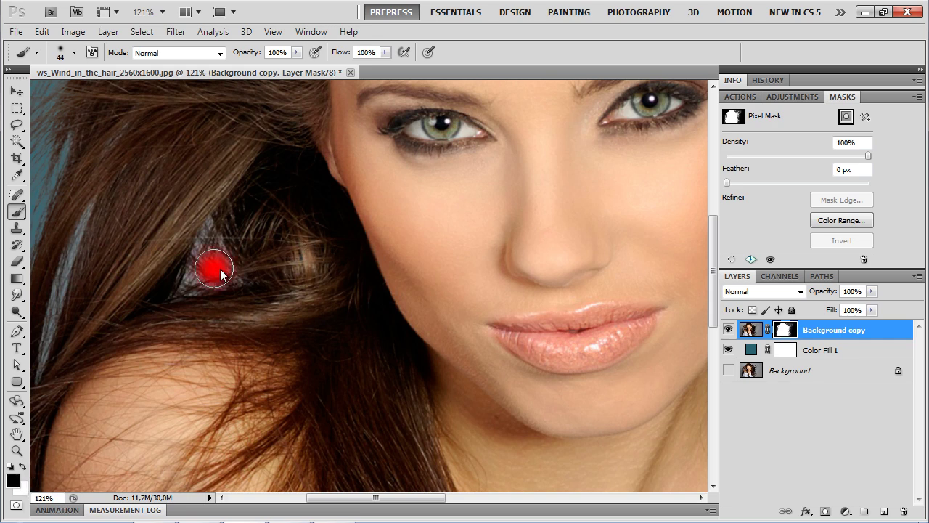
{"action": "mouse_move", "coordinate": [214, 264]}
{"action": "left_mouse_down"}
{"action": "mouse_move", "coordinate": [193, 286]}
{"action": "mouse_move", "coordinate": [233, 279]}
{"action": "mouse_move", "coordinate": [176, 288]}
{"action": "mouse_move", "coordinate": [218, 251]}
{"action": "mouse_move", "coordinate": [257, 295]}
{"action": "mouse_move", "coordinate": [211, 283]}
{"action": "left_mouse_up"}
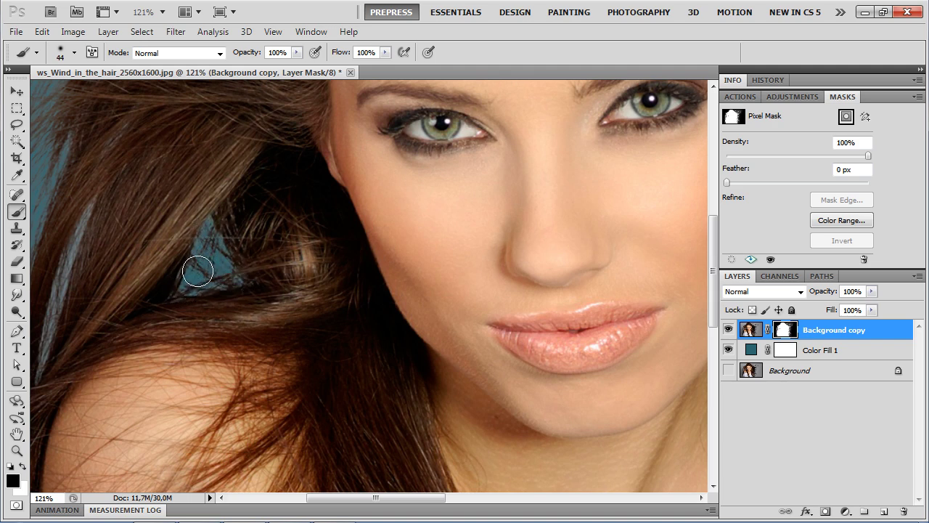
{"action": "left_click_drag", "start_coordinate": [404, 272], "coordinate": [329, 351]}
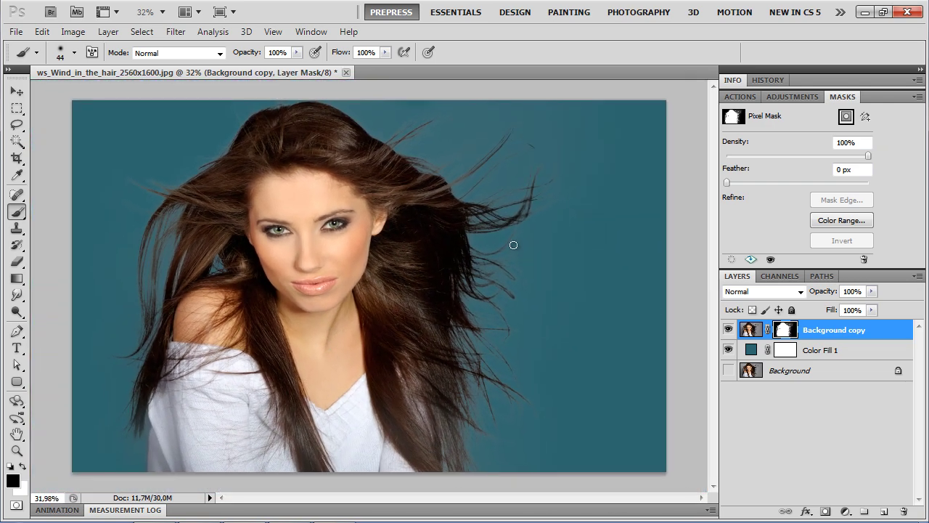
Load and drop the mask selection, then change Color Fill 1 to dark teal 152429.
{"action": "key", "text": "ctrl+alt+2"}
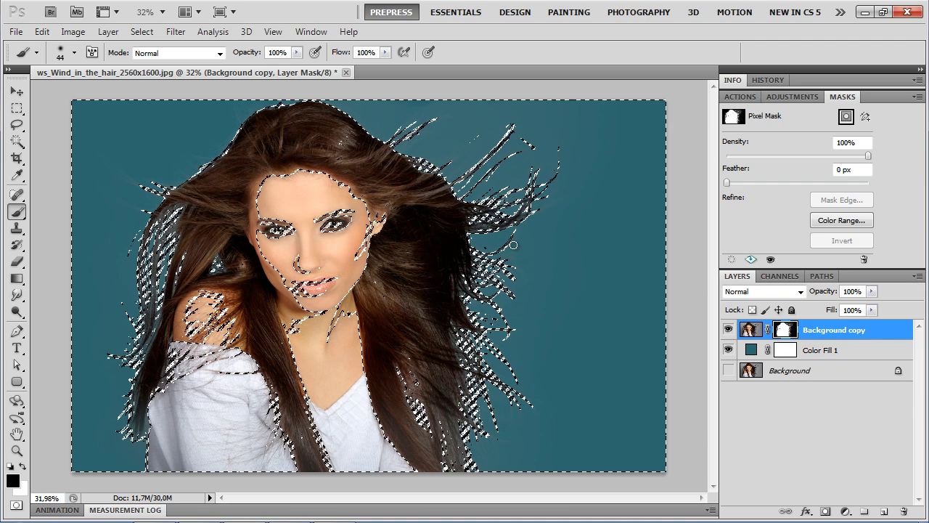
{"action": "key", "text": "ctrl+d"}
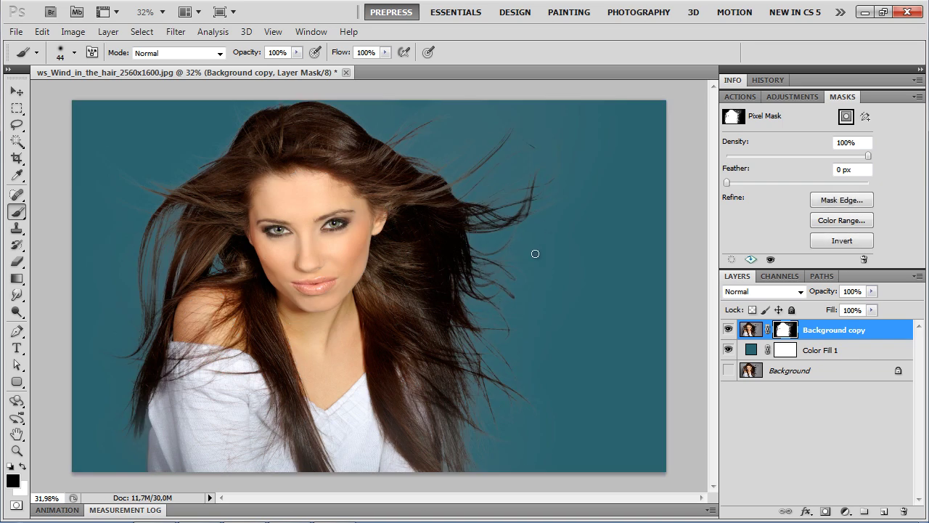
{"action": "double_click", "coordinate": [750, 350]}
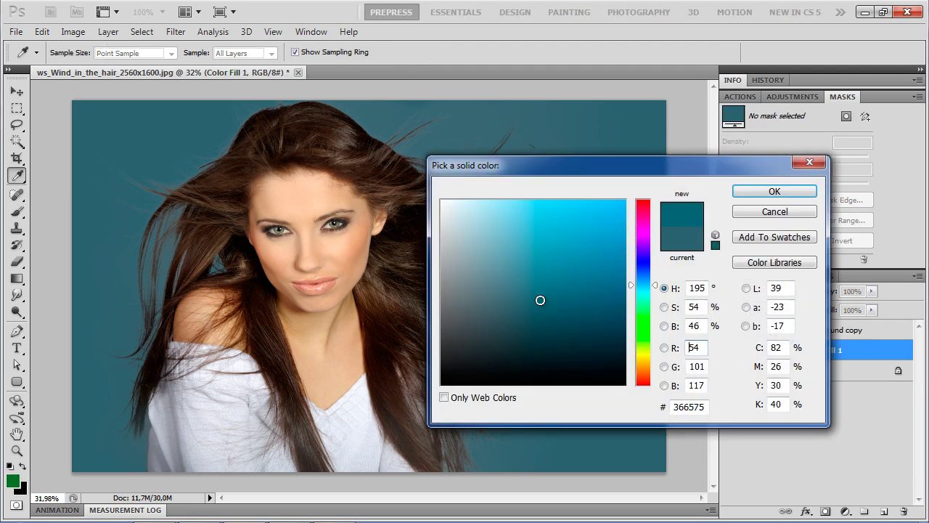
{"action": "left_click", "coordinate": [530, 355]}
{"action": "left_click", "coordinate": [800, 191]}
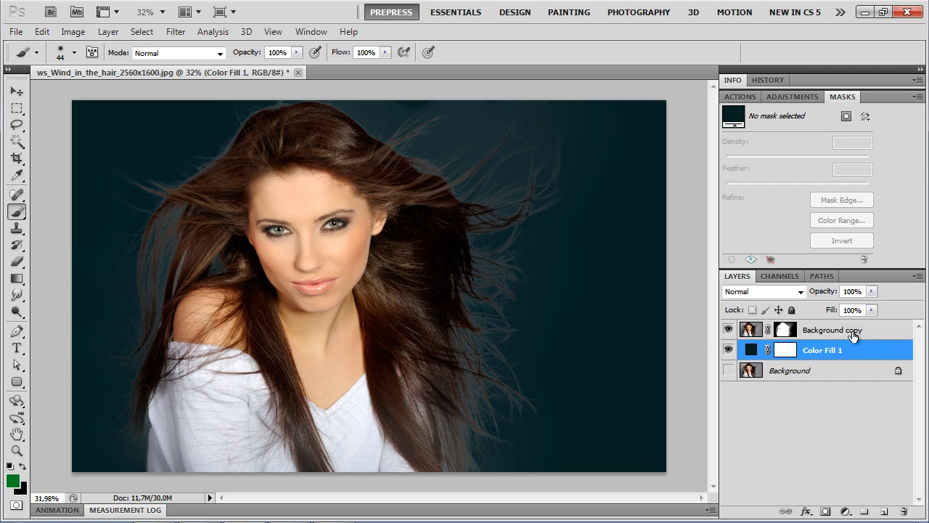
Rename the Background copy layer to Normal.
{"action": "left_click", "coordinate": [878, 334]}
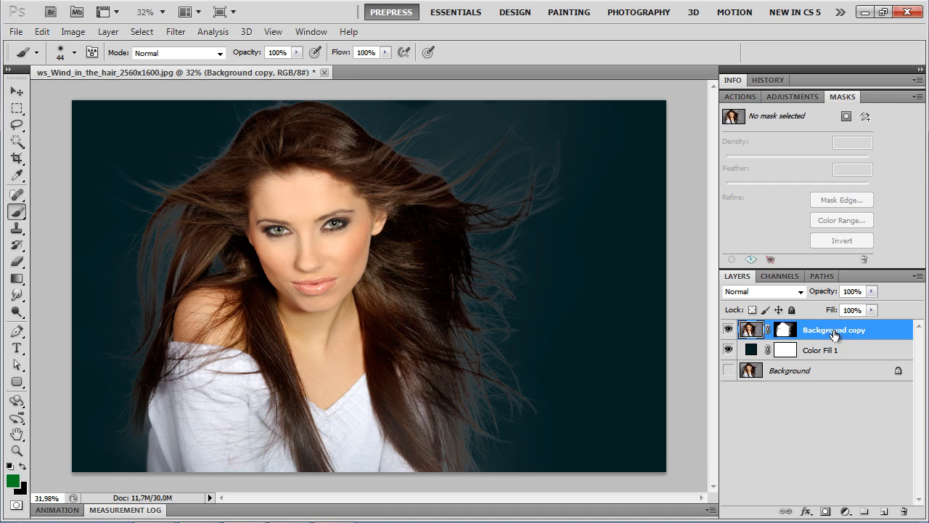
{"action": "double_click", "coordinate": [835, 332]}
{"action": "type", "text": "Normal"}
{"action": "key", "text": "Return"}
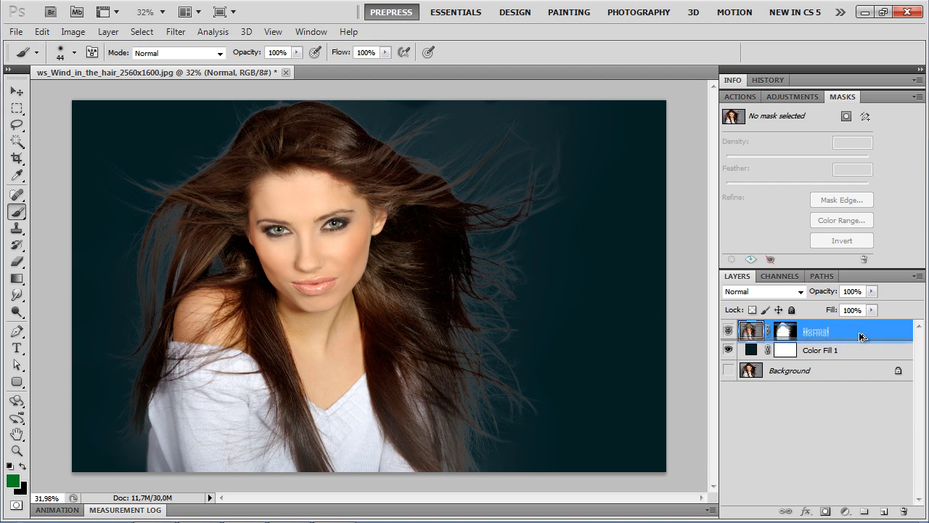
Duplicate Normal as a layer named Mult with Multiply blend mode.
{"action": "left_click_drag", "start_coordinate": [858, 335], "coordinate": [825, 353]}
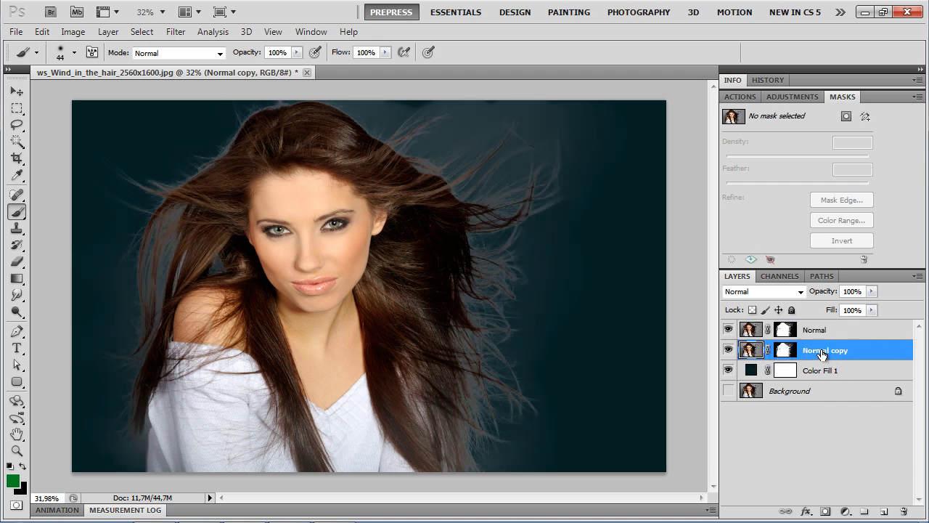
{"action": "double_click", "coordinate": [822, 352]}
{"action": "type", "text": "Mult"}
{"action": "key", "text": "Return"}
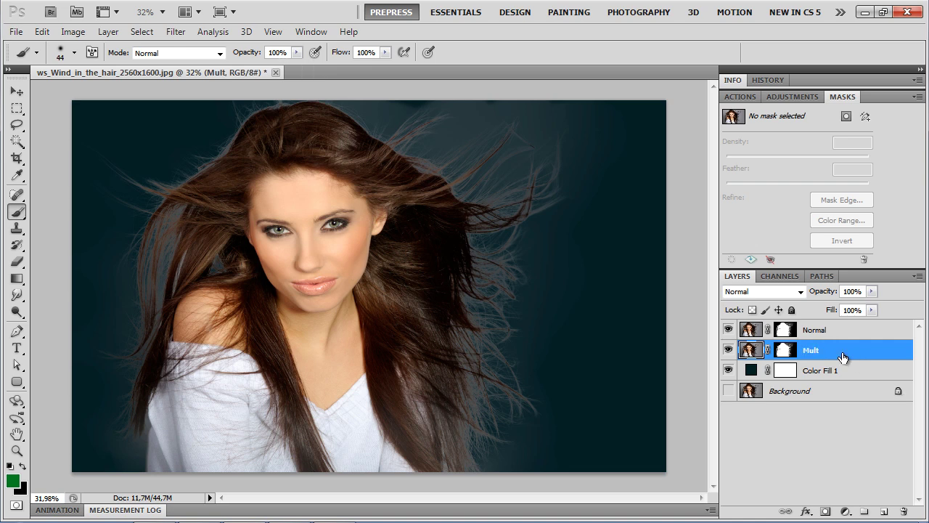
{"action": "left_click", "coordinate": [764, 291]}
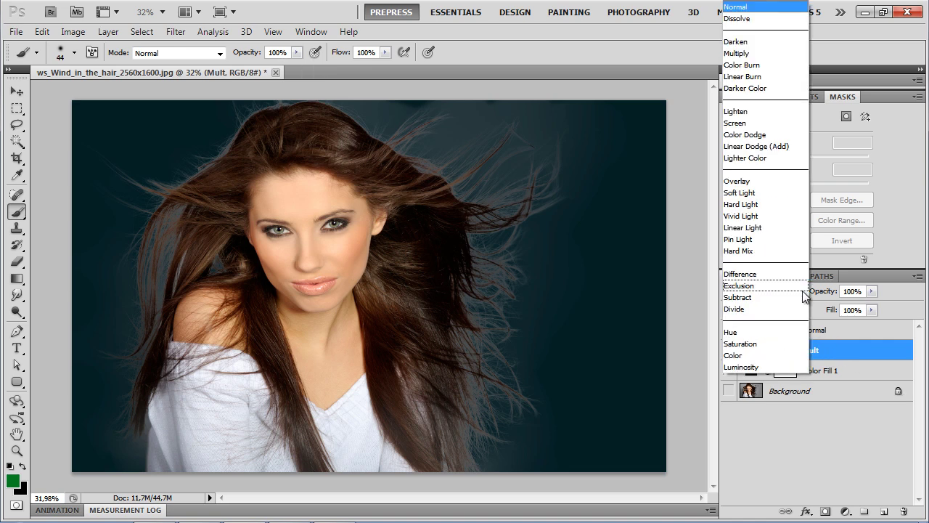
{"action": "left_click", "coordinate": [760, 56]}
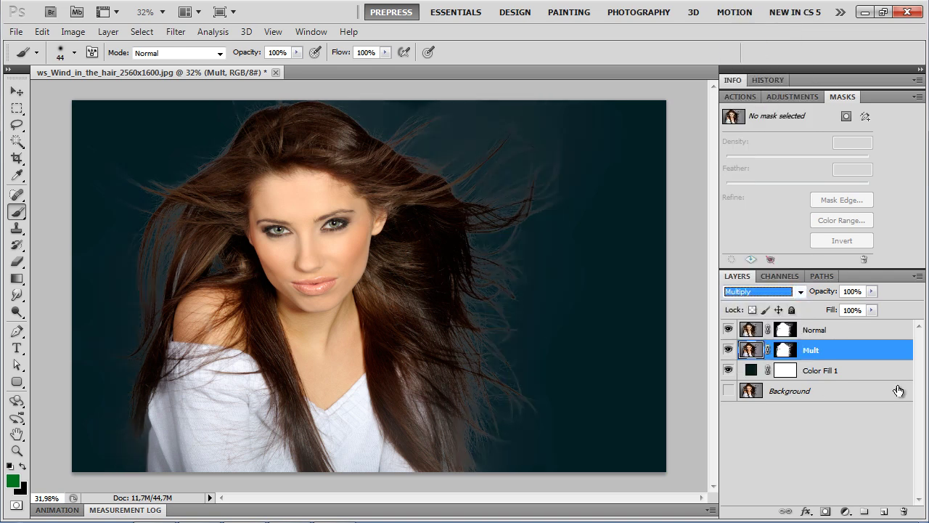
Put Normal into Group 1 and move its mask onto Group 1.
{"action": "left_click", "coordinate": [848, 337]}
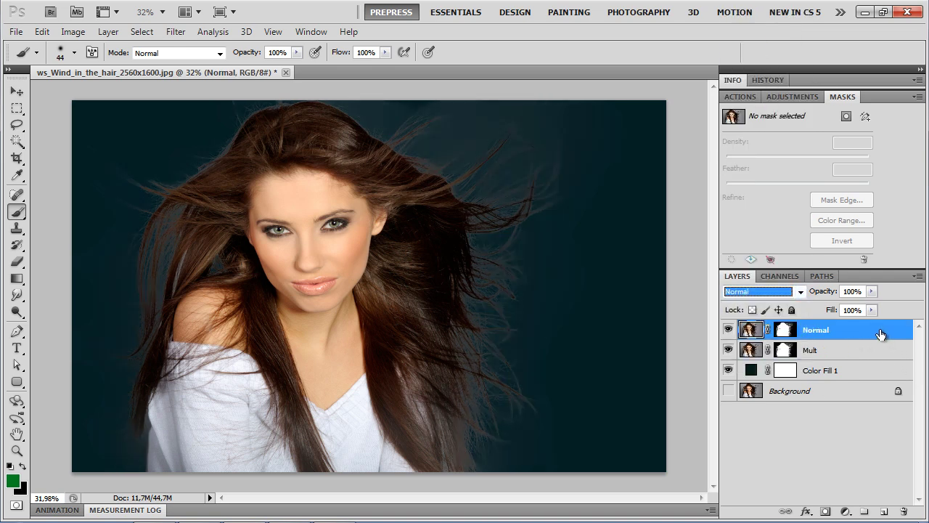
{"action": "left_click_drag", "start_coordinate": [881, 334], "coordinate": [864, 511]}
{"action": "left_click", "coordinate": [796, 347]}
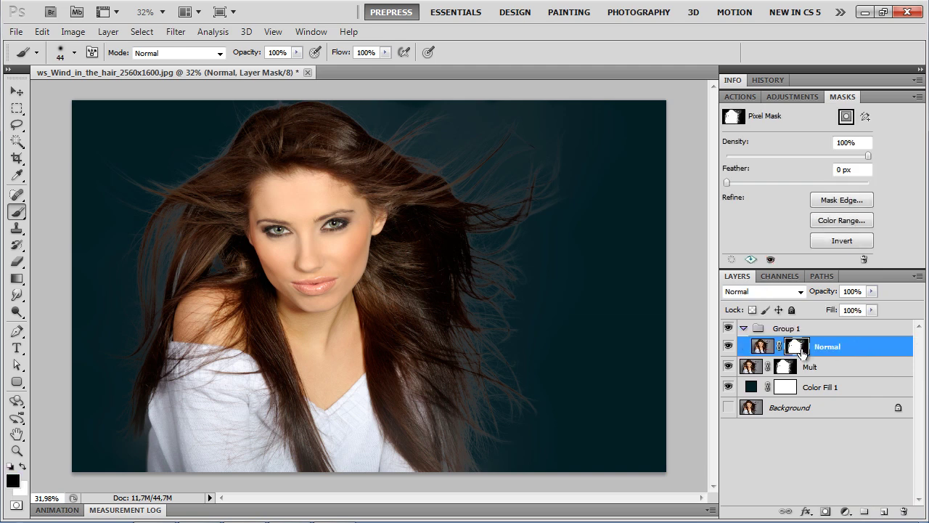
{"action": "left_click_drag", "start_coordinate": [797, 348], "coordinate": [787, 331]}
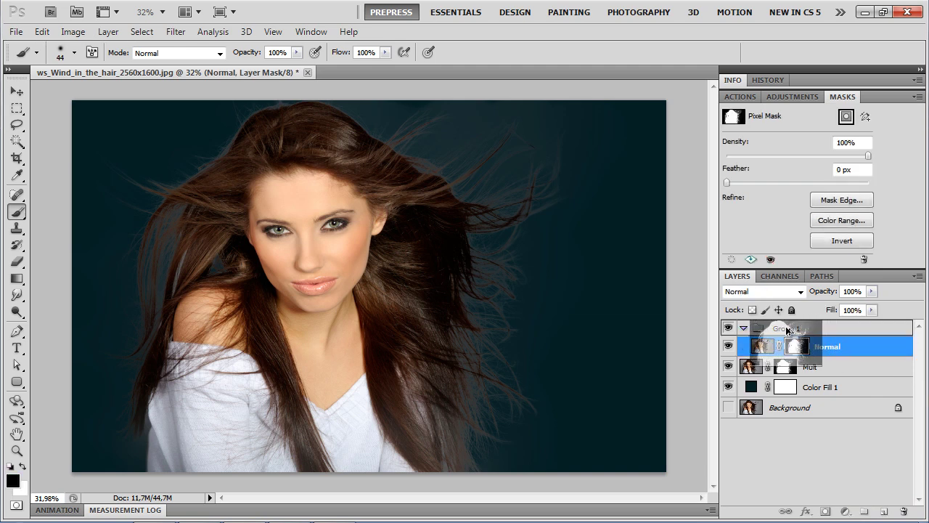
{"action": "left_click_drag", "start_coordinate": [787, 331], "coordinate": [785, 332]}
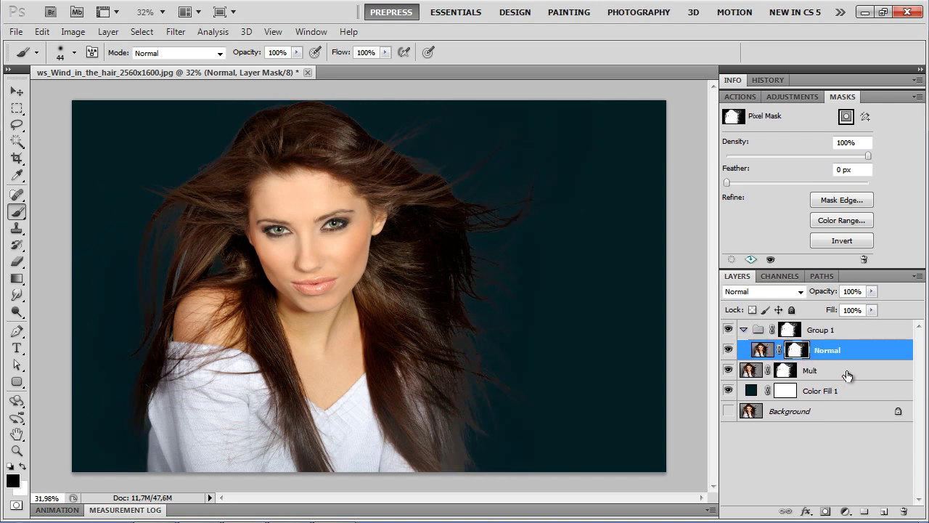
Change Color Fill 1 from deep teal to muted purple #6e5991.
{"action": "double_click", "coordinate": [749, 393]}
{"action": "left_click", "coordinate": [556, 295]}
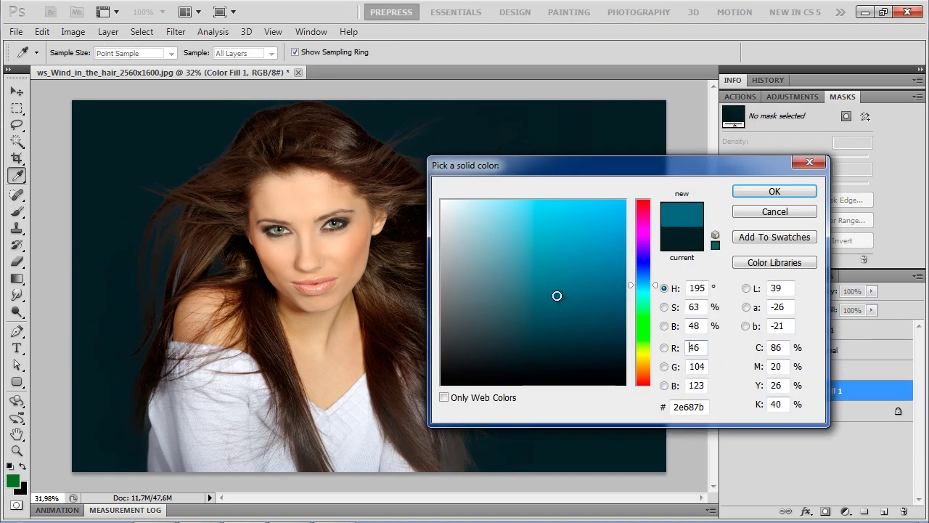
{"action": "left_click_drag", "start_coordinate": [518, 163], "coordinate": [721, 178]}
{"action": "mouse_move", "coordinate": [761, 312]}
{"action": "left_mouse_down"}
{"action": "mouse_move", "coordinate": [704, 331]}
{"action": "mouse_move", "coordinate": [686, 301]}
{"action": "mouse_move", "coordinate": [687, 334]}
{"action": "mouse_move", "coordinate": [695, 306]}
{"action": "mouse_move", "coordinate": [716, 297]}
{"action": "left_mouse_up"}
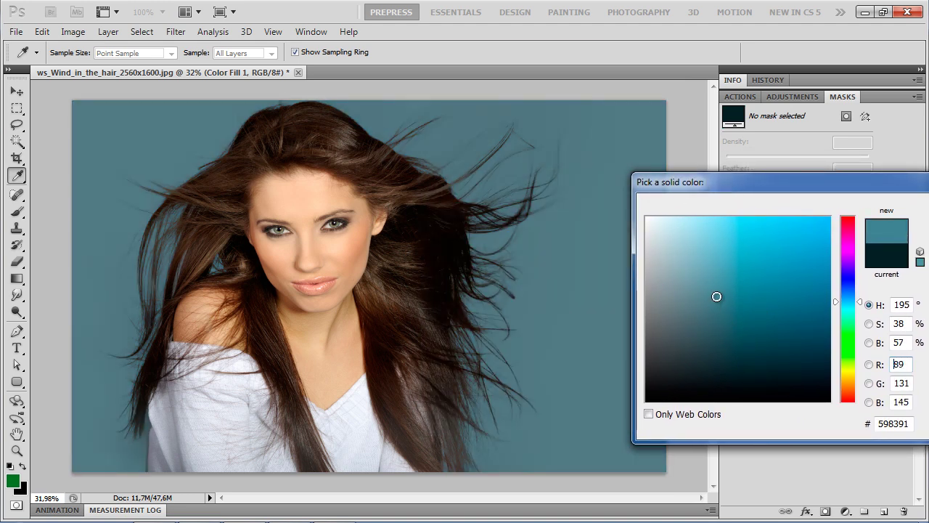
{"action": "left_click", "coordinate": [846, 268]}
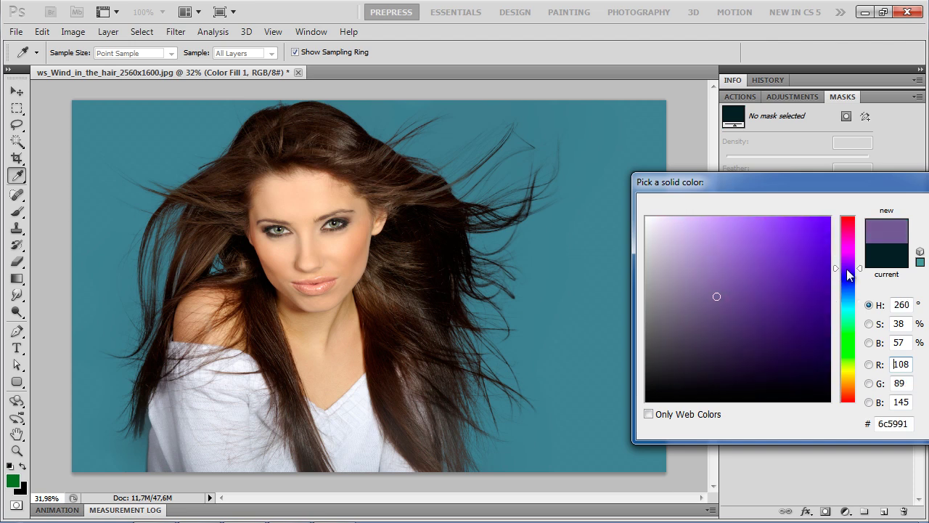
{"action": "left_click_drag", "start_coordinate": [778, 188], "coordinate": [550, 169]}
{"action": "left_click", "coordinate": [779, 198]}
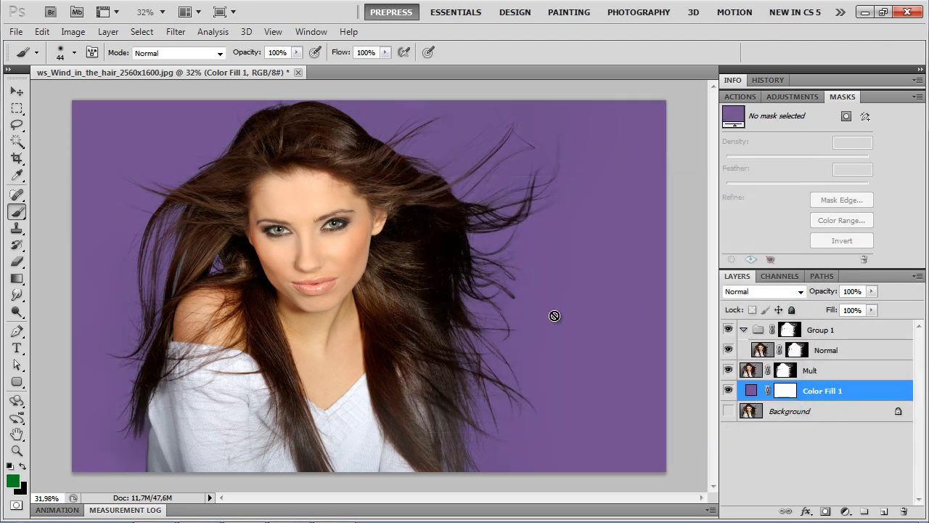